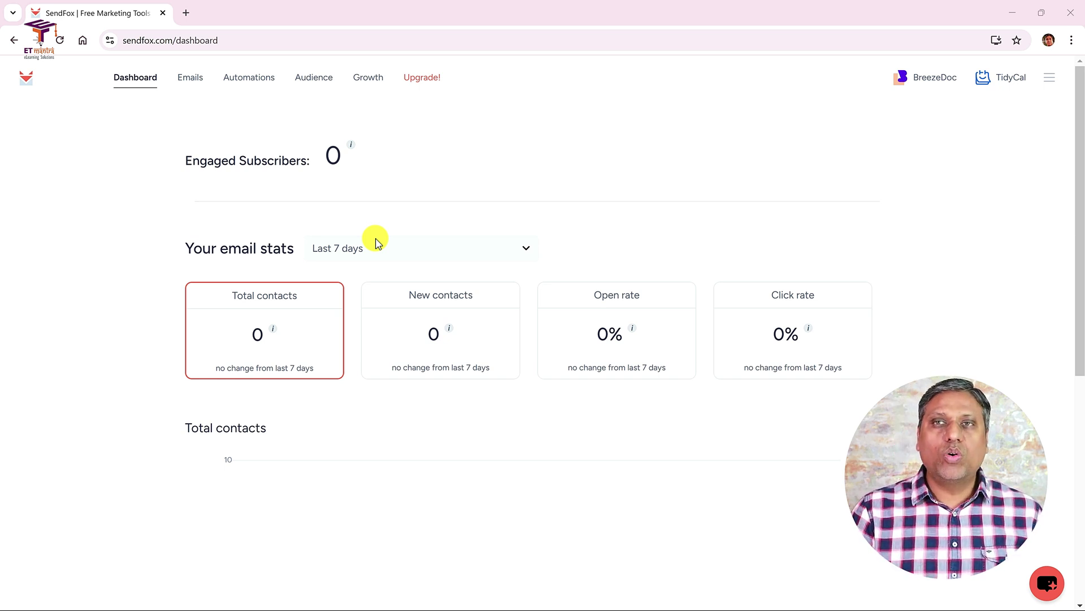
# - Go to Settings > Domains and add etsociety.org as a new sending domain
pyautogui.click(1047, 79)
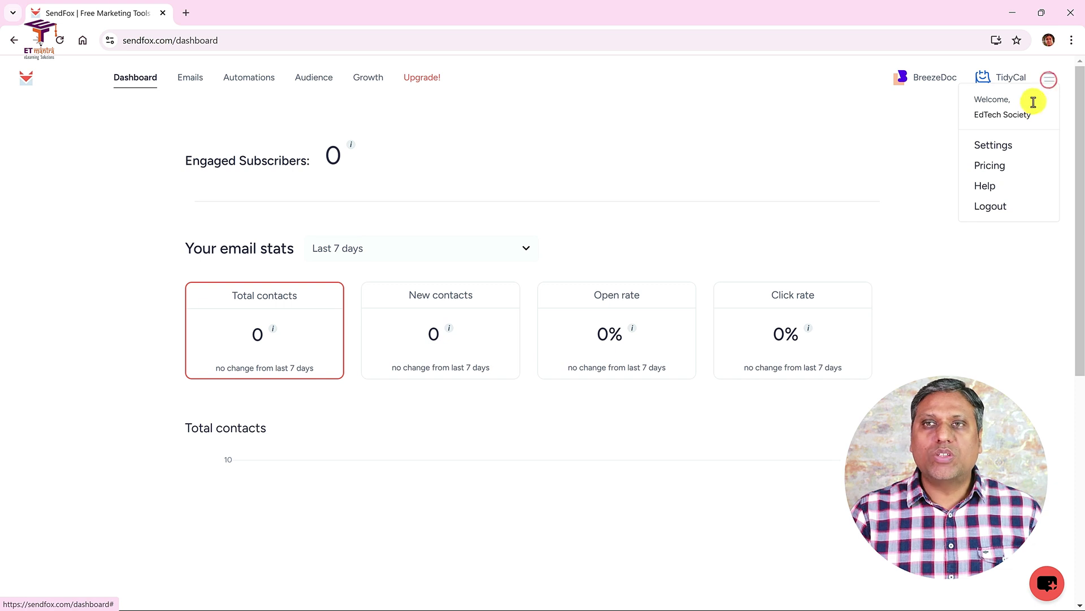
pyautogui.click(1000, 145)
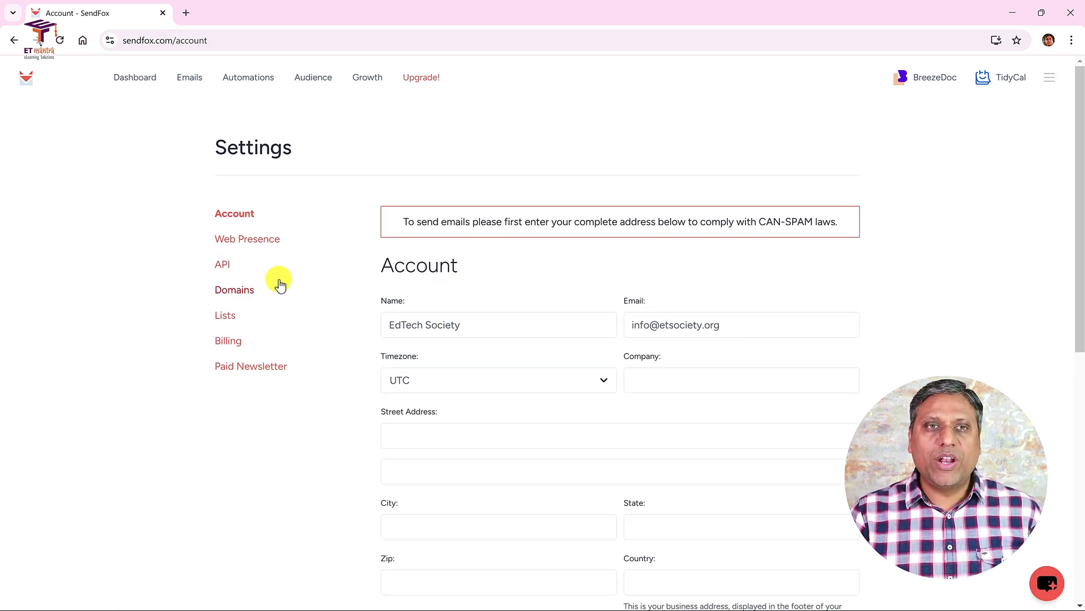
pyautogui.click(231, 289)
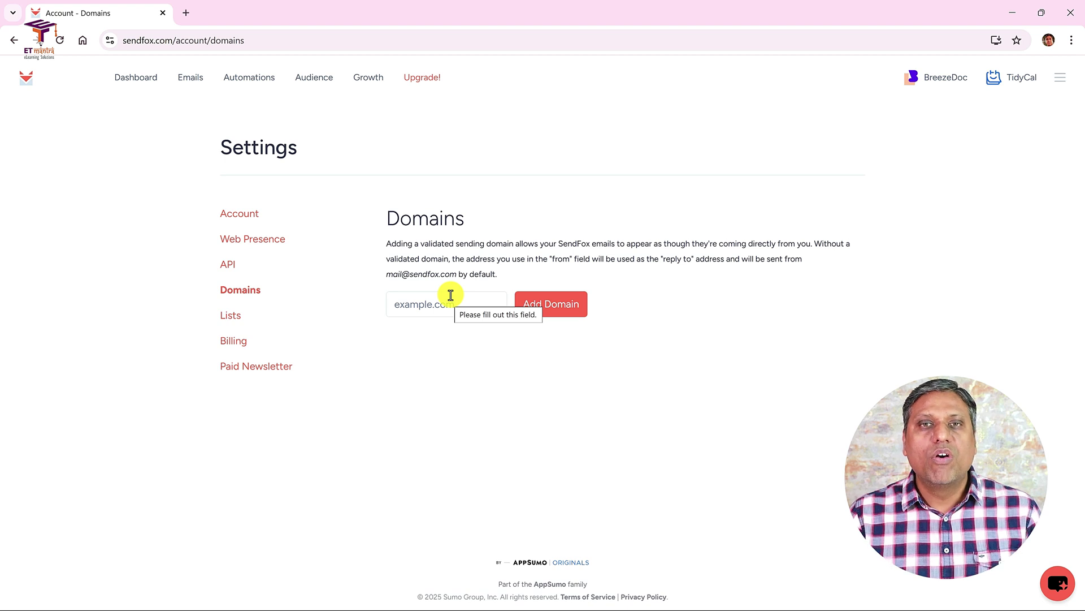
pyautogui.click(438, 302)
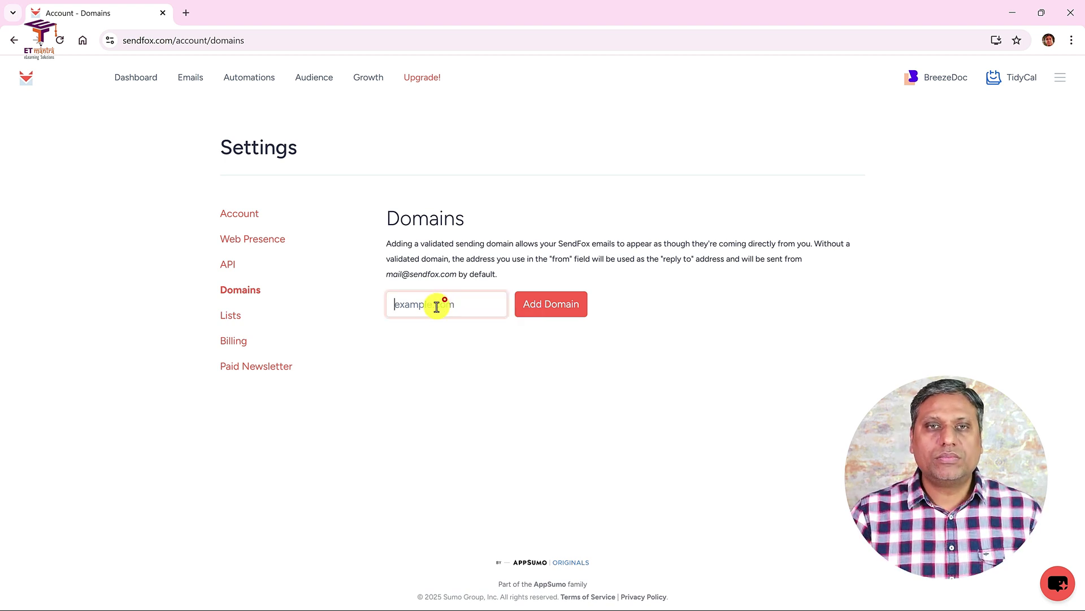
pyautogui.write('etsoci')
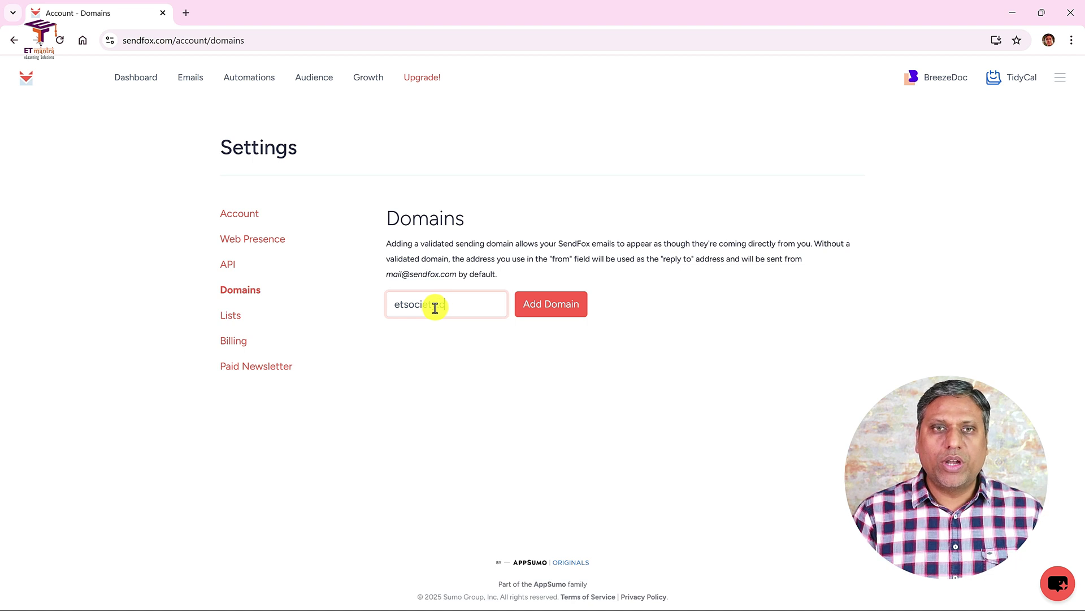
pyautogui.write('ety.org')
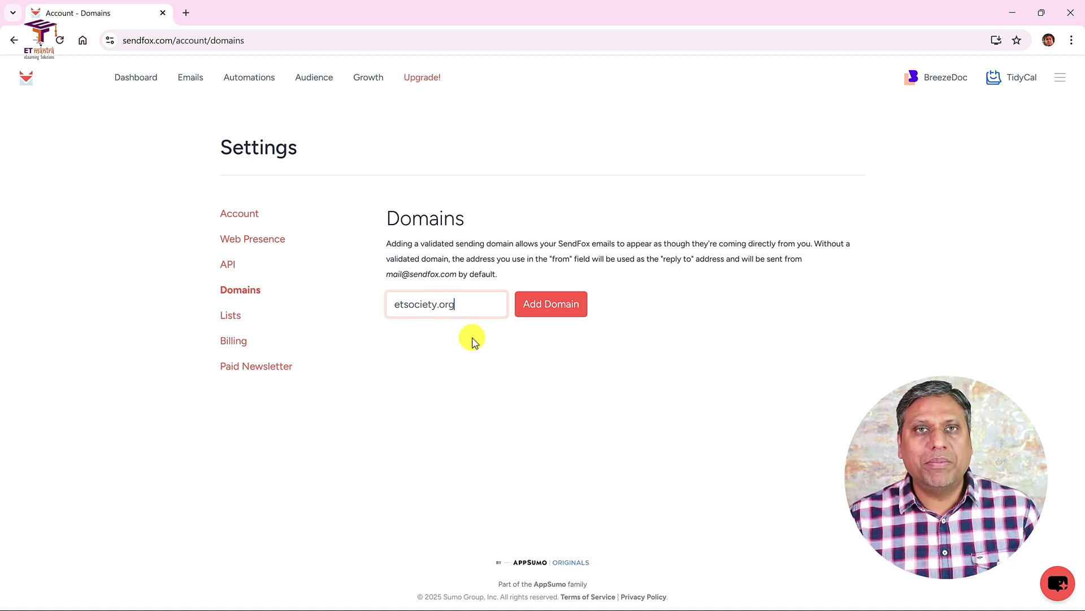
pyautogui.click(548, 305)
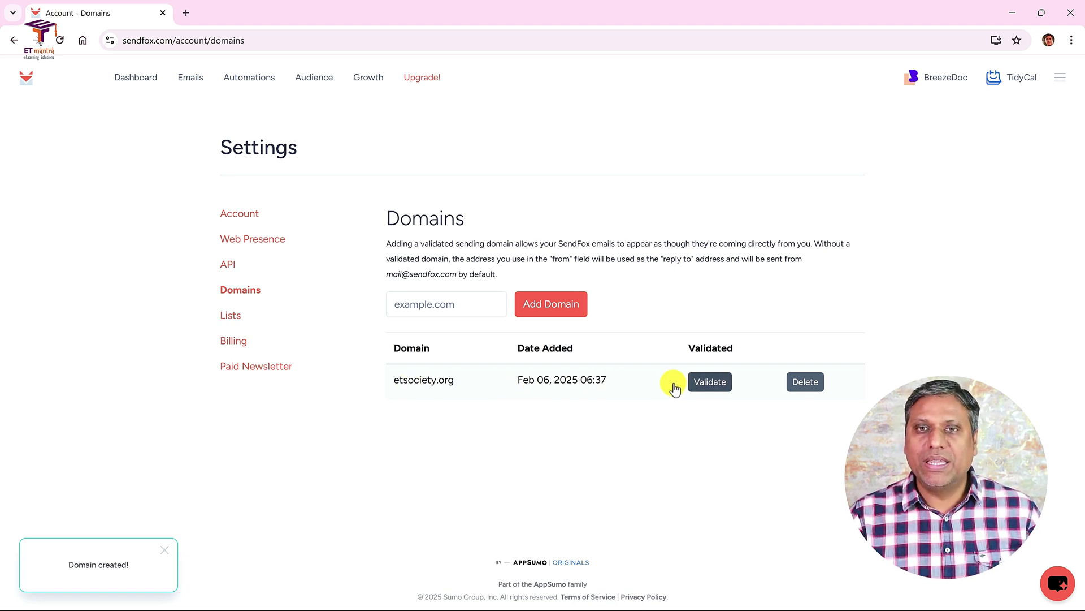
# - Start validating etsociety.org to show its three CNAME records, then switch to Hostinger
pyautogui.click(708, 385)
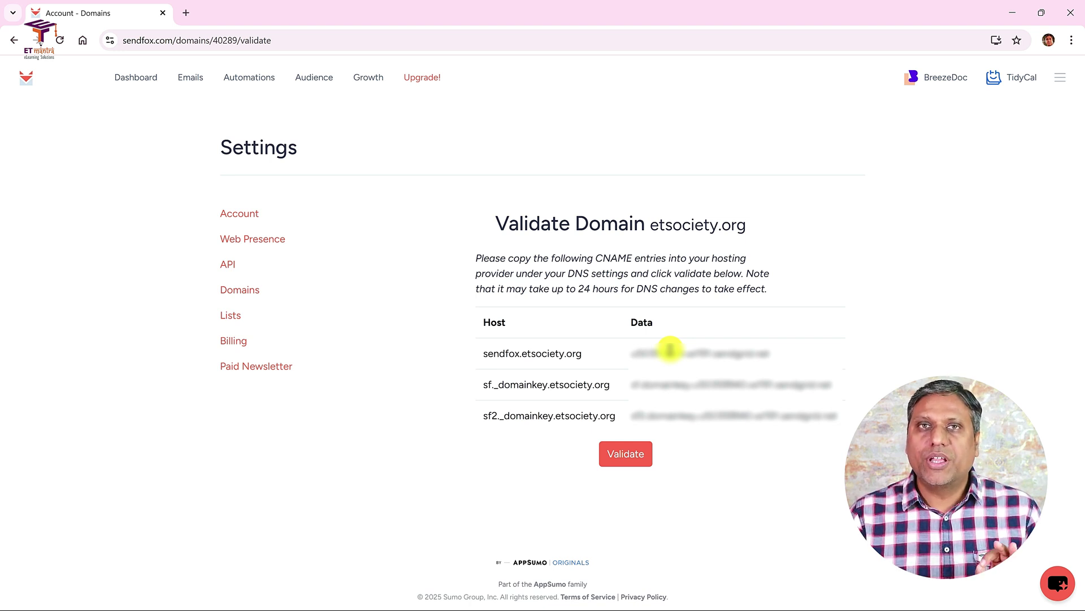
pyautogui.click(486, 351)
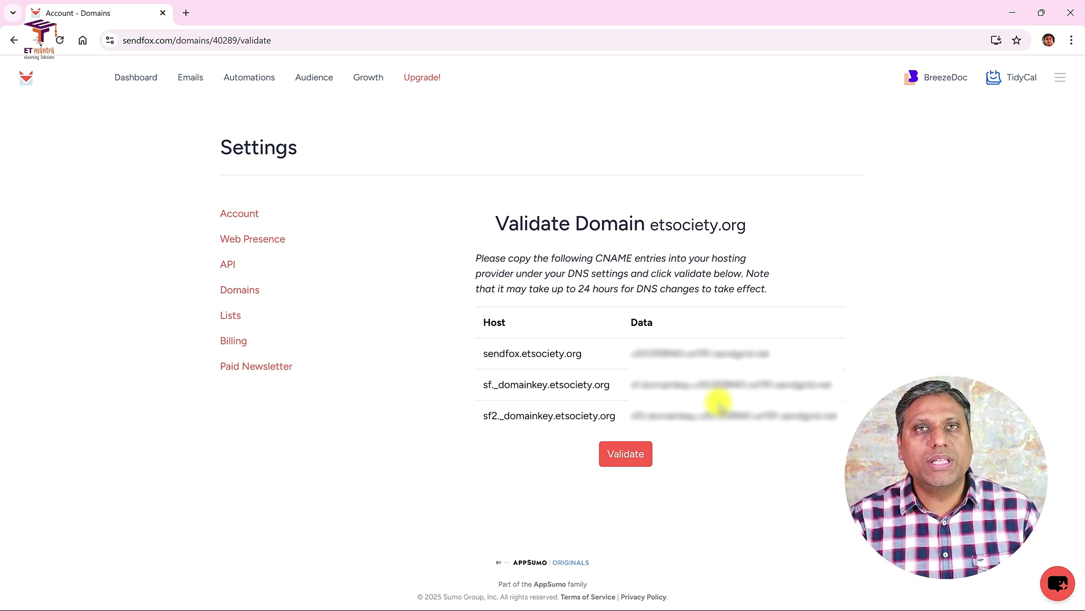
pyautogui.hotkey('alt', 'Tab')
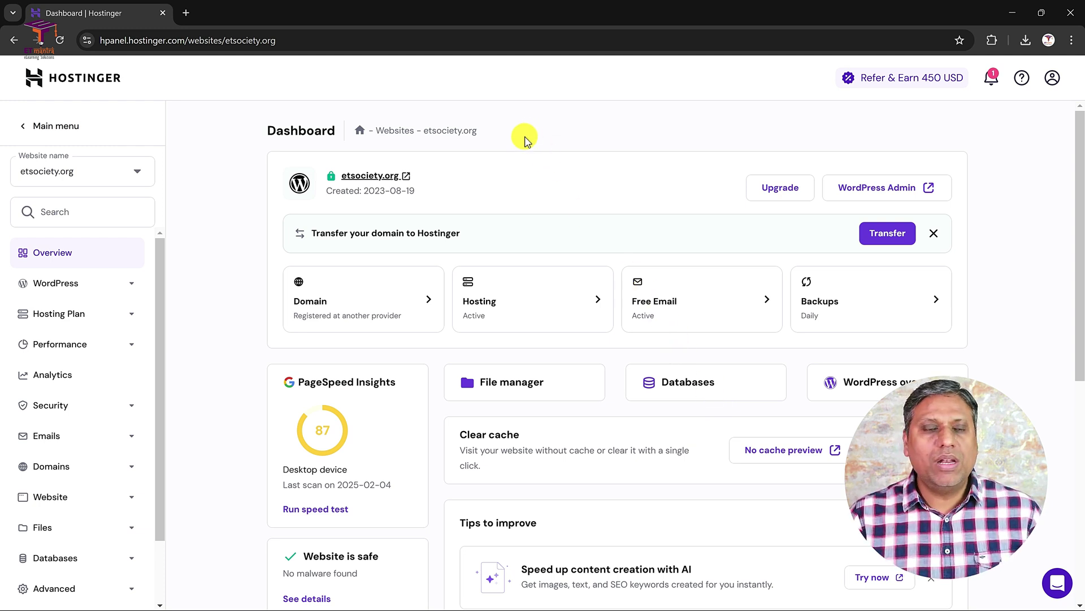
# - Expand Advanced in the hPanel sidebar and open the DNS Zone Editor for etsociety.org
pyautogui.scroll(-2, 128, 435)
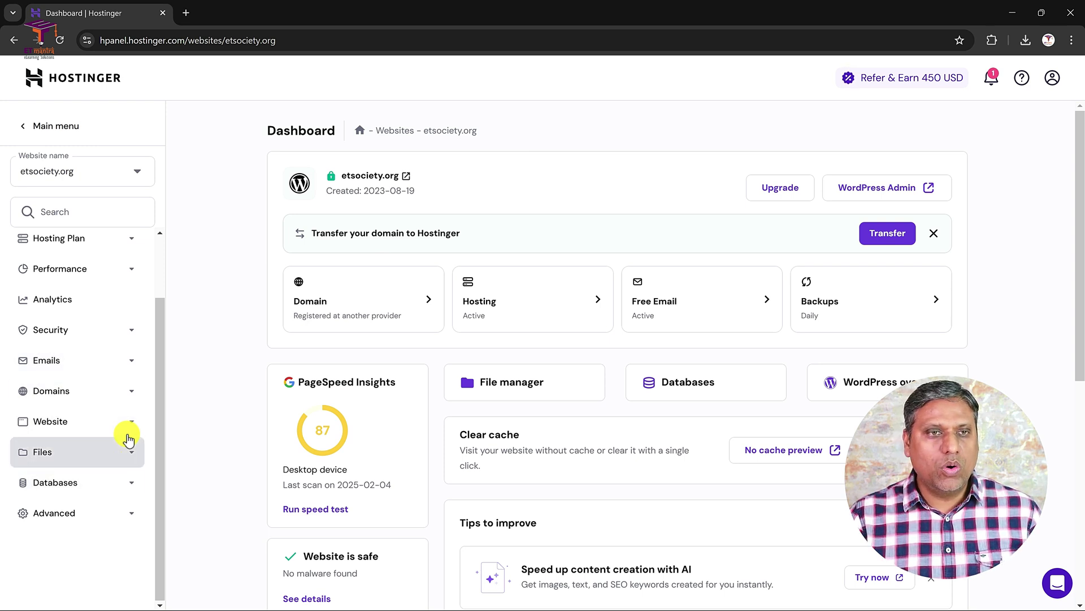
pyautogui.click(129, 523)
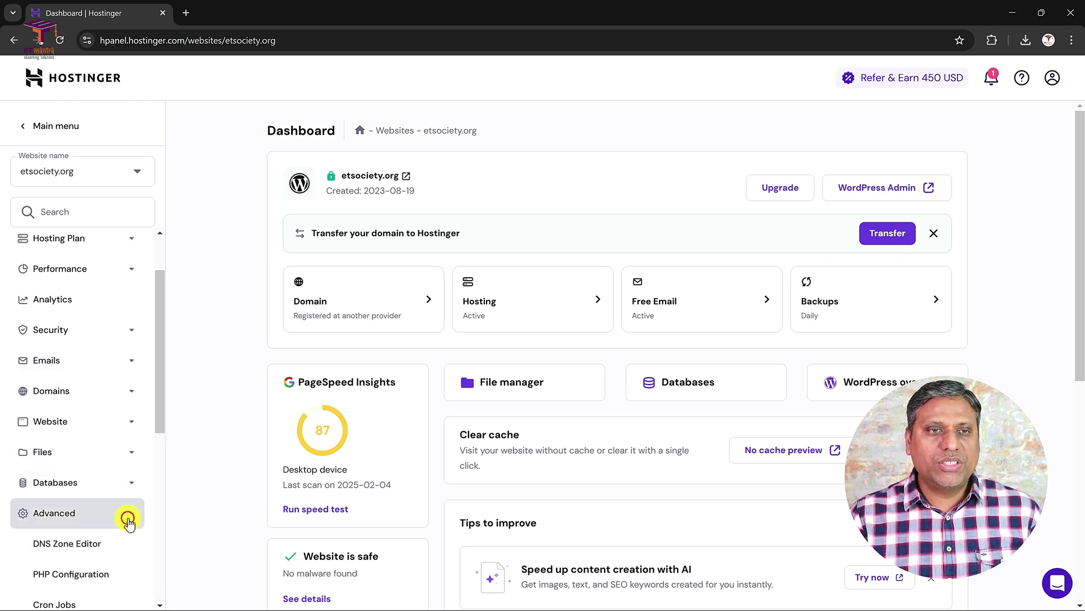
pyautogui.scroll(-3, 117, 482)
pyautogui.click(60, 356)
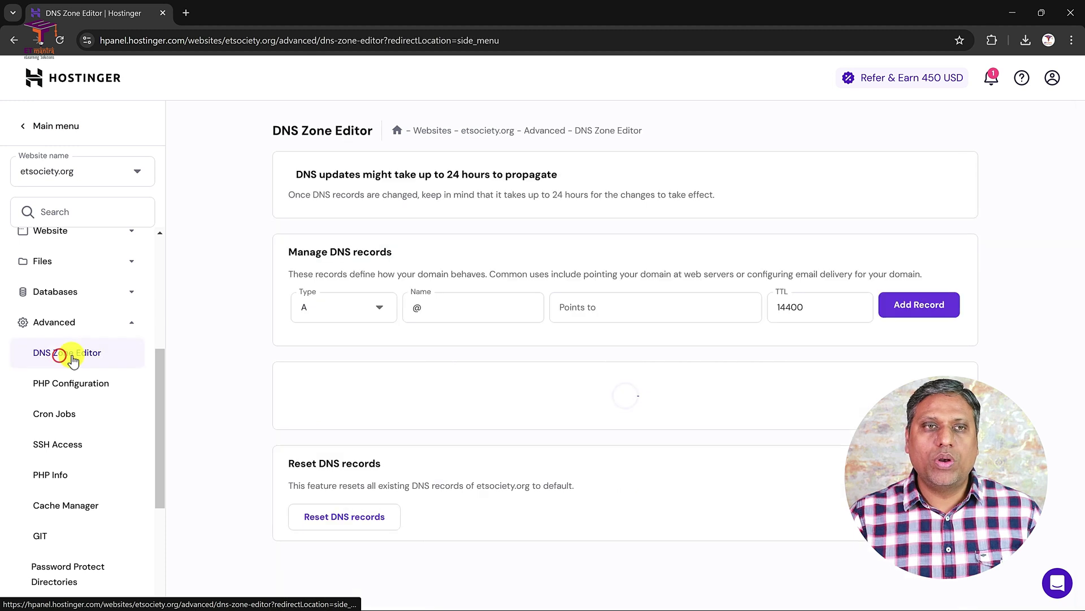
pyautogui.scroll(-20, 476, 359)
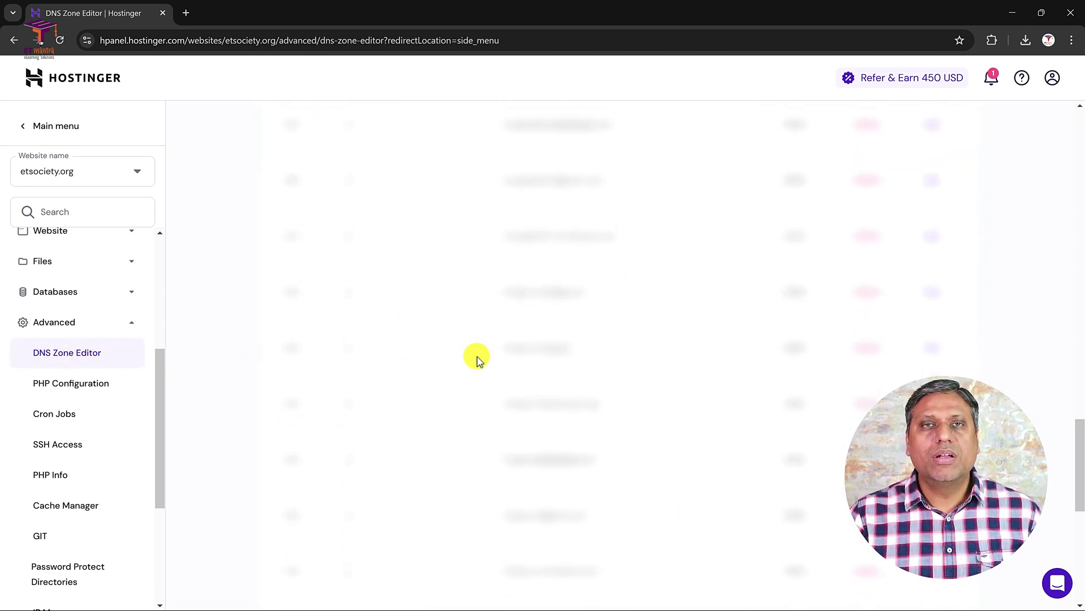
pyautogui.scroll(15, 476, 359)
pyautogui.scroll(2, 476, 359)
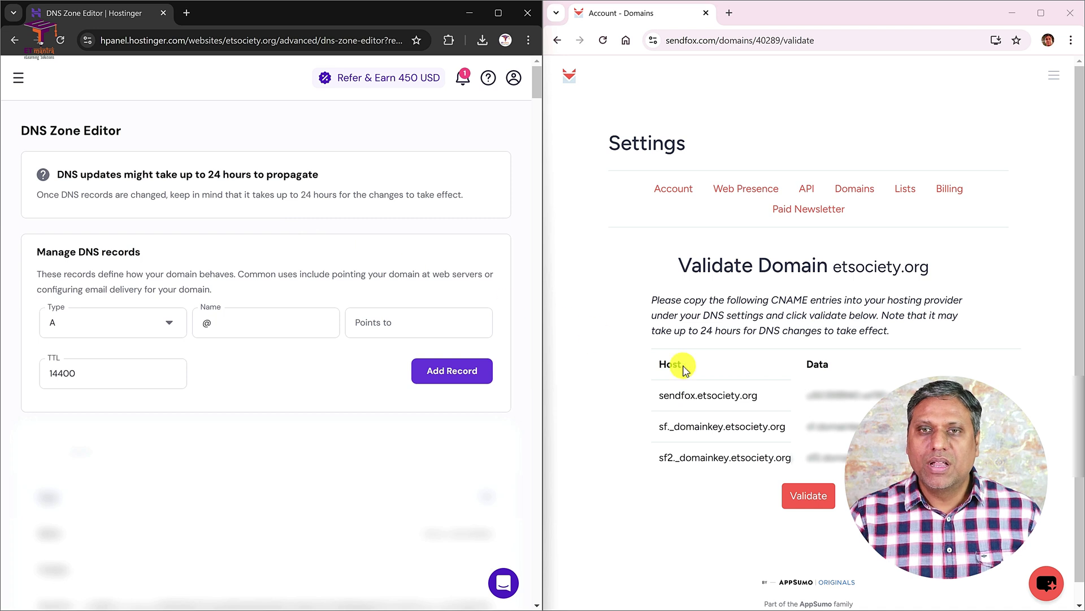
# - Copy the sendfox.etsociety.org host name from SendFox's CNAME entries
pyautogui.moveTo(760, 395); pyautogui.dragTo(657, 394)
pyautogui.hotkey('ctrl', 'c')
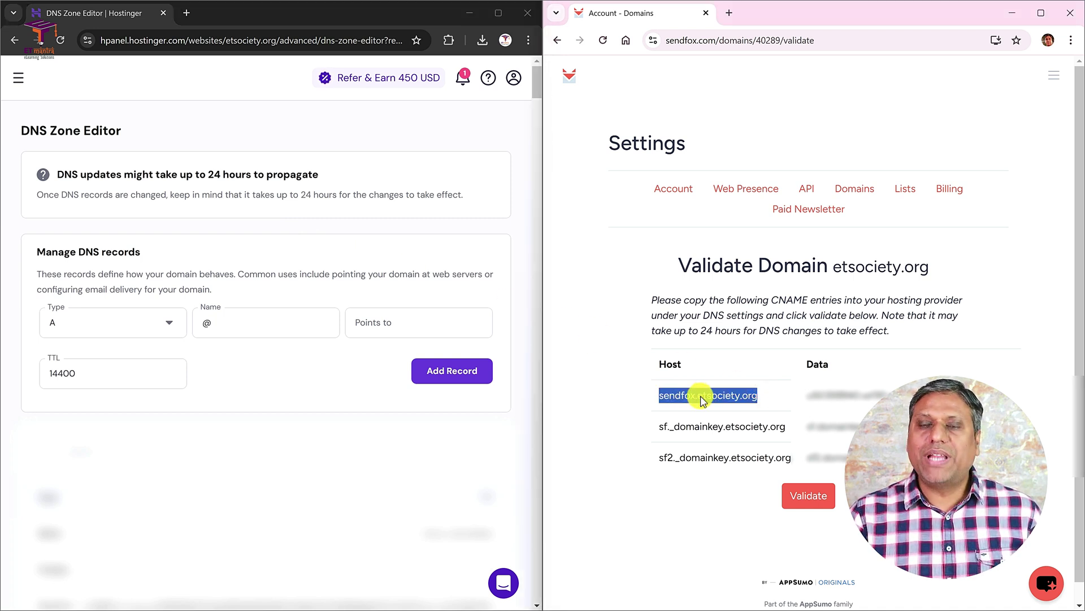
pyautogui.click(694, 301)
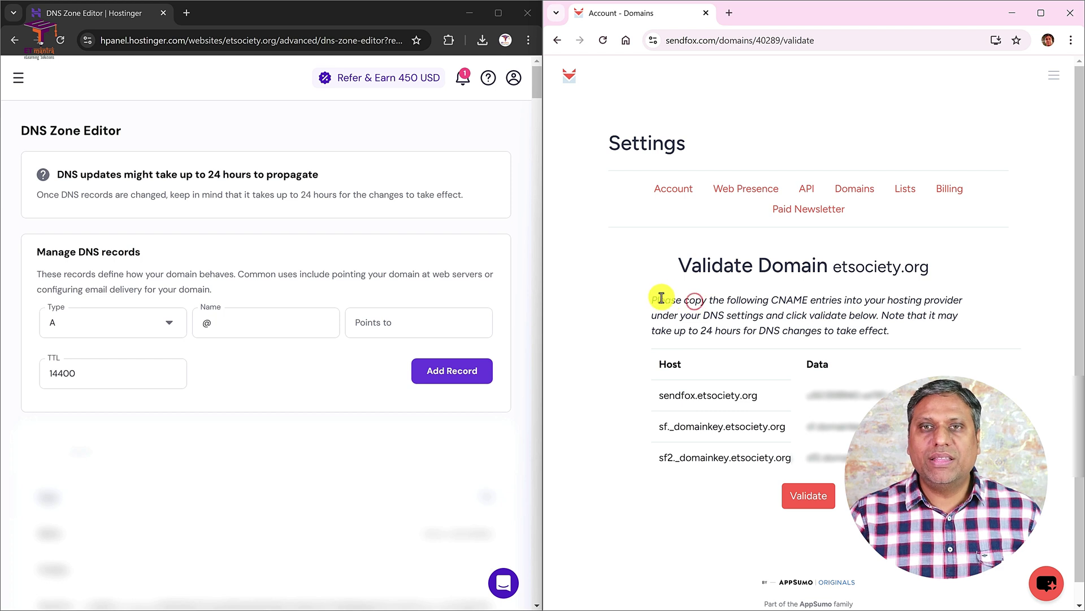
pyautogui.moveTo(660, 298); pyautogui.dragTo(896, 303)
pyautogui.click(770, 301)
pyautogui.click(896, 303)
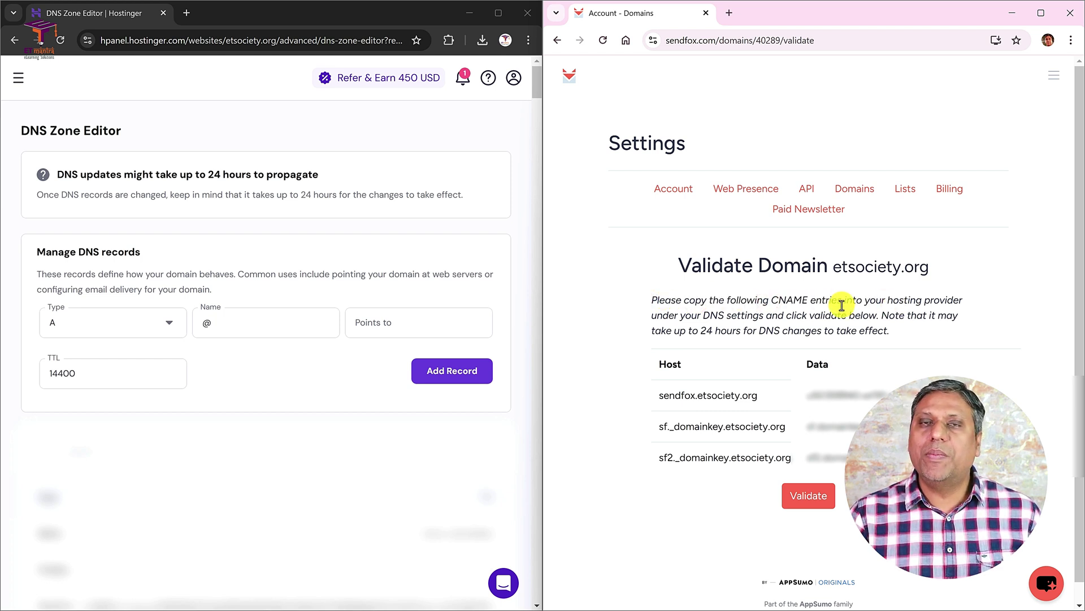
# - Add a CNAME record named sendfox.etsociety.org with SendFox's first data value and TTL 300
pyautogui.click(97, 336)
pyautogui.write('c')
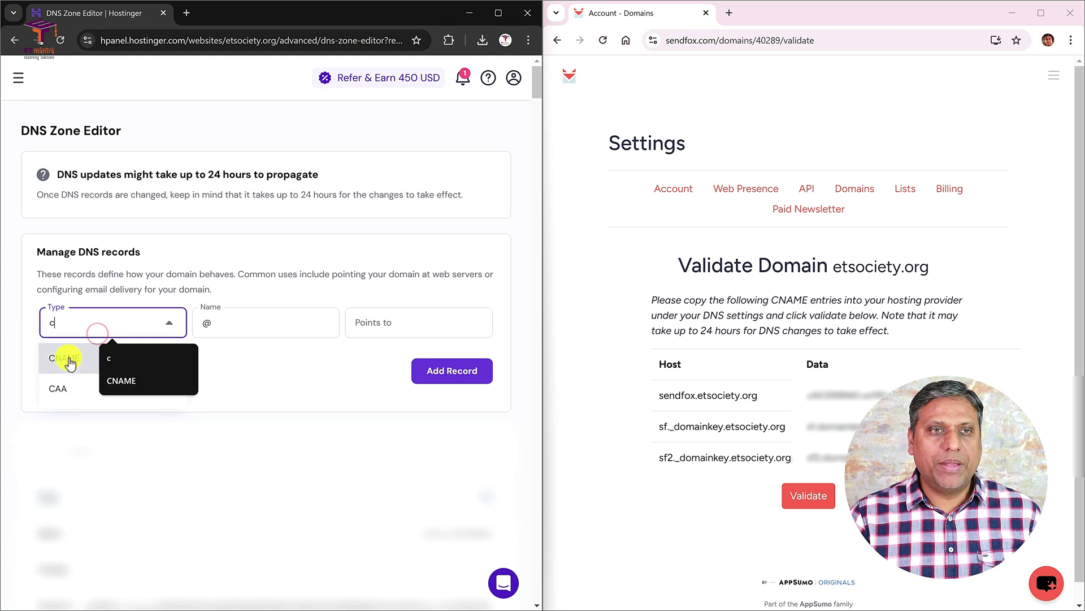
pyautogui.click(65, 358)
pyautogui.click(233, 328)
pyautogui.hotkey('ctrl', 'v')
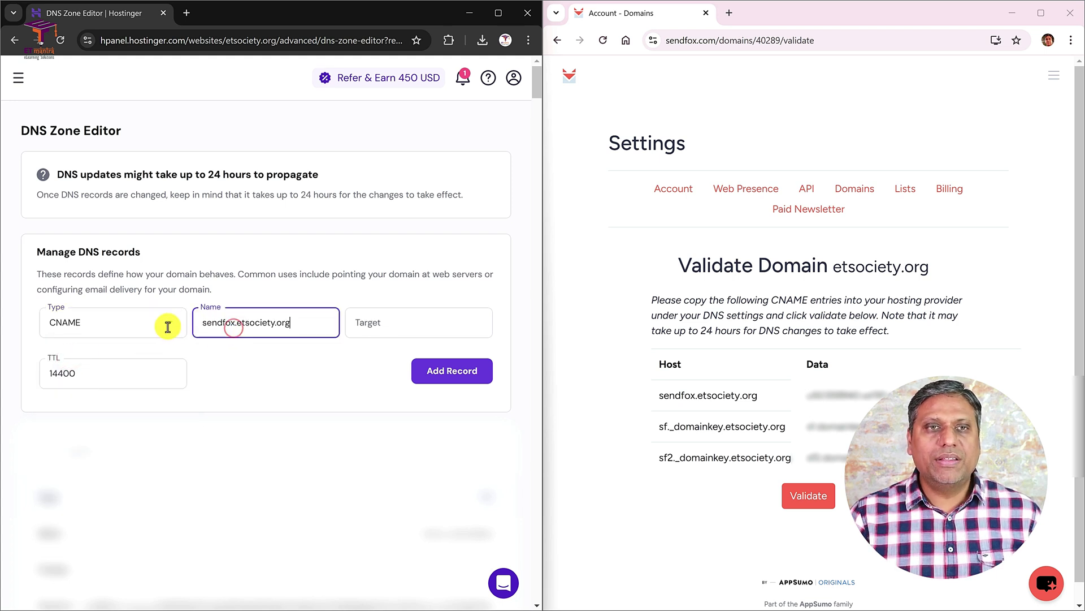
pyautogui.tripleClick(807, 394)
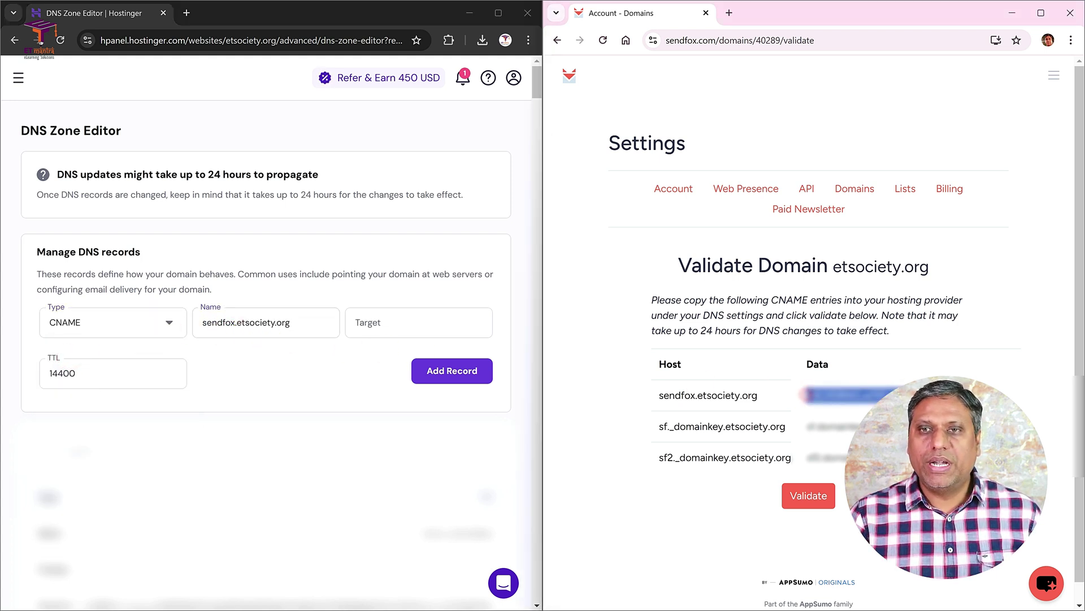
pyautogui.click(430, 330)
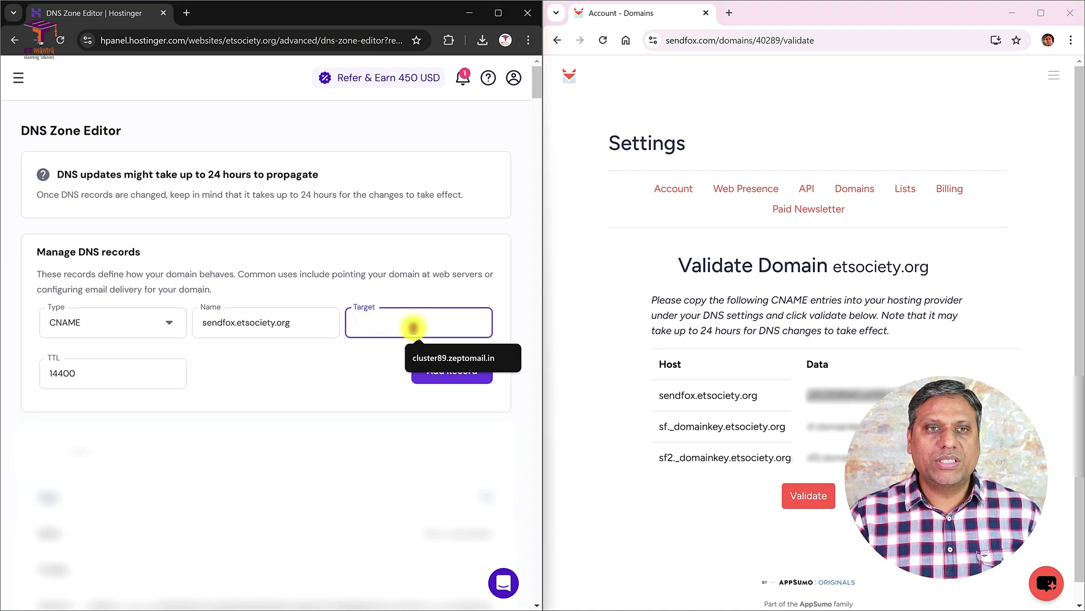
pyautogui.hotkey('ctrl', 'v')
pyautogui.doubleClick(74, 371)
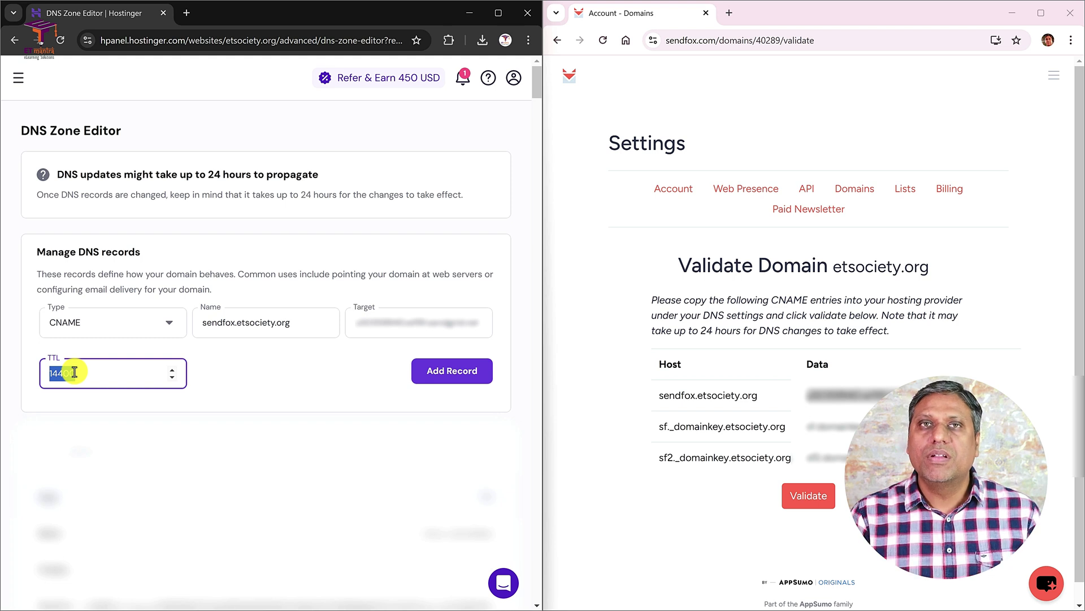
pyautogui.write('300')
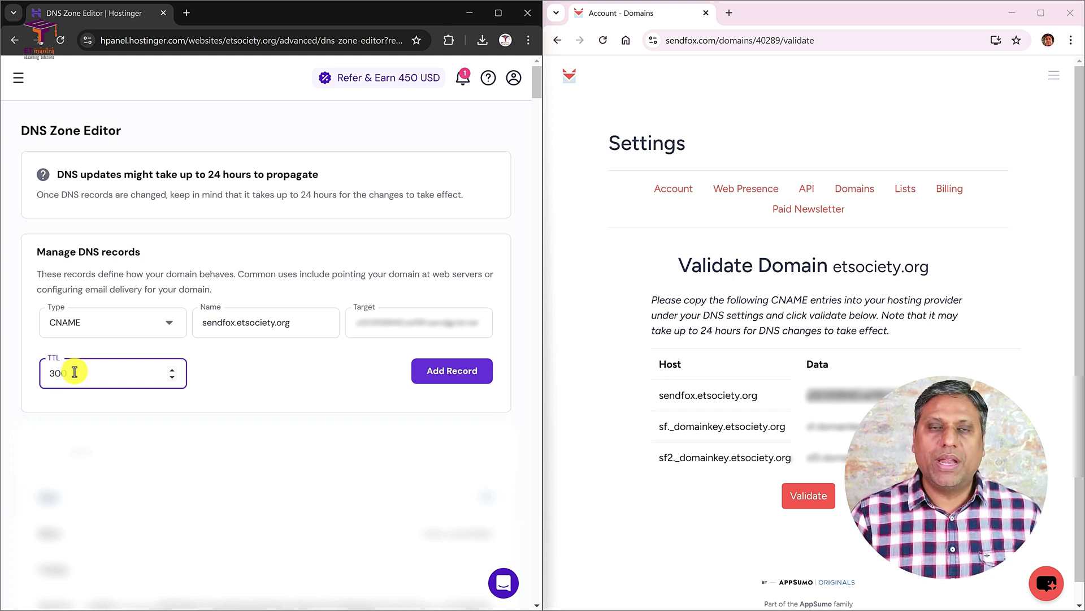
pyautogui.click(437, 372)
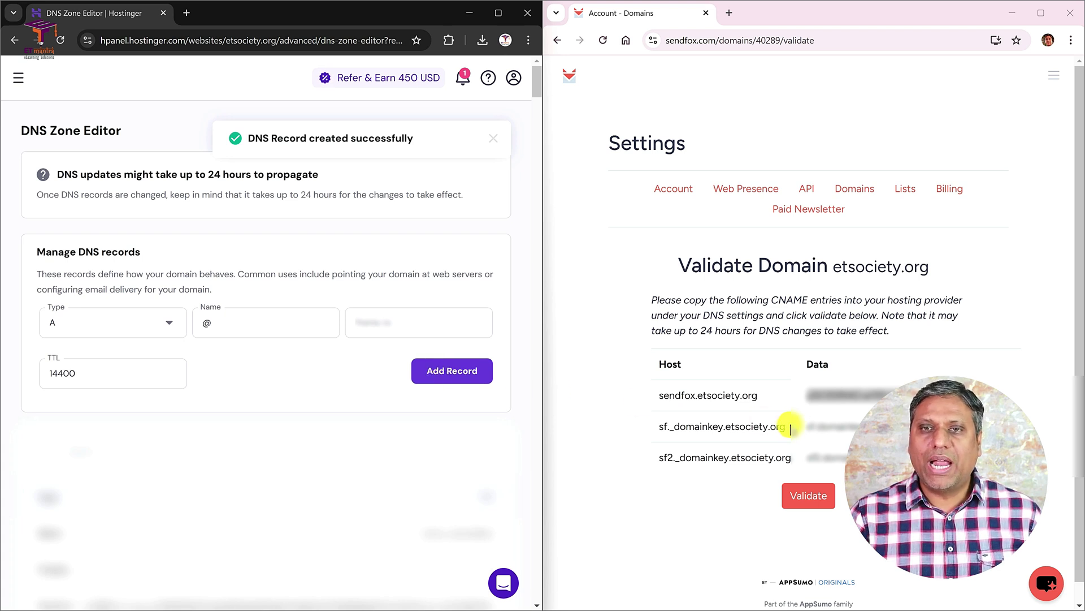
pyautogui.moveTo(790, 428); pyautogui.dragTo(650, 427)
pyautogui.hotkey('ctrl', 'c')
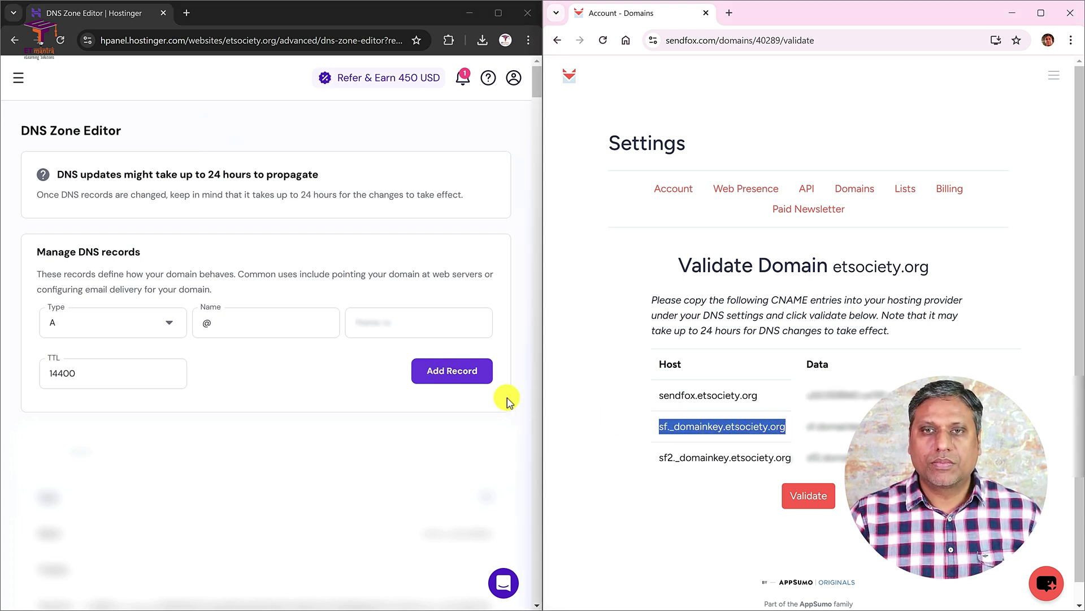
# - Start a CNAME record named sf._domainkey.etsociety.org
pyautogui.click(110, 321)
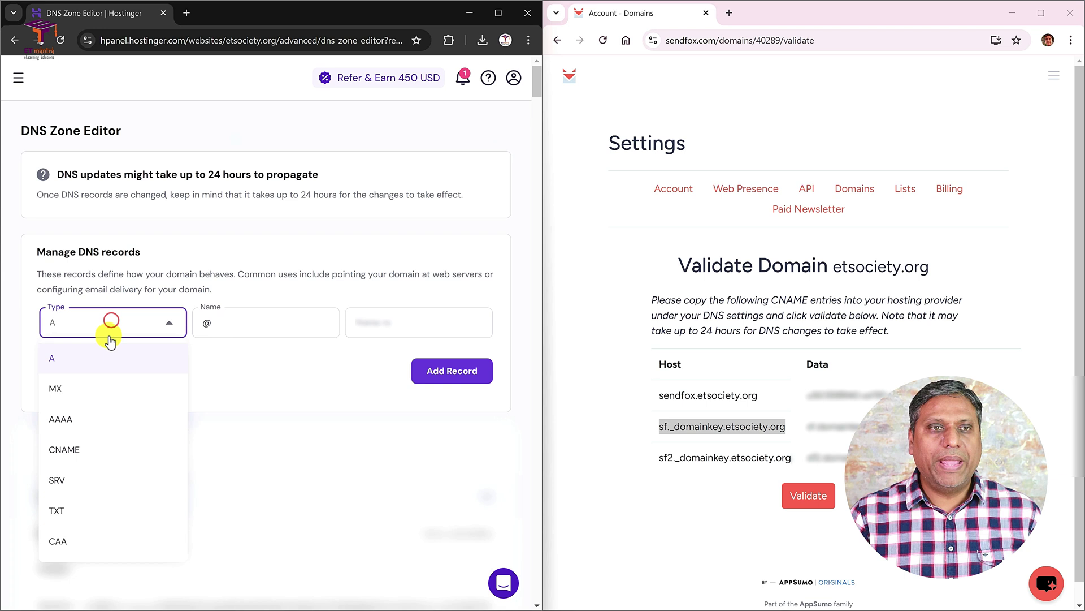
pyautogui.click(90, 449)
pyautogui.click(259, 327)
pyautogui.hotkey('ctrl', 'a')
pyautogui.hotkey('ctrl', 'v')
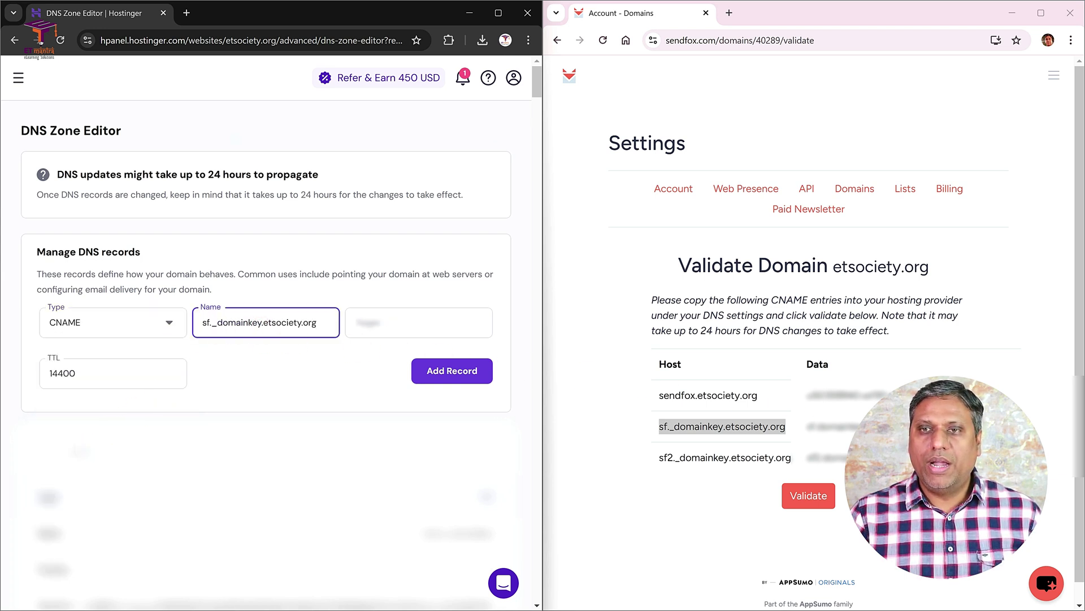
# - Set its target to the copied sf._domainkey data value, TTL 300, and add it
pyautogui.moveTo(1006, 427); pyautogui.dragTo(809, 427)
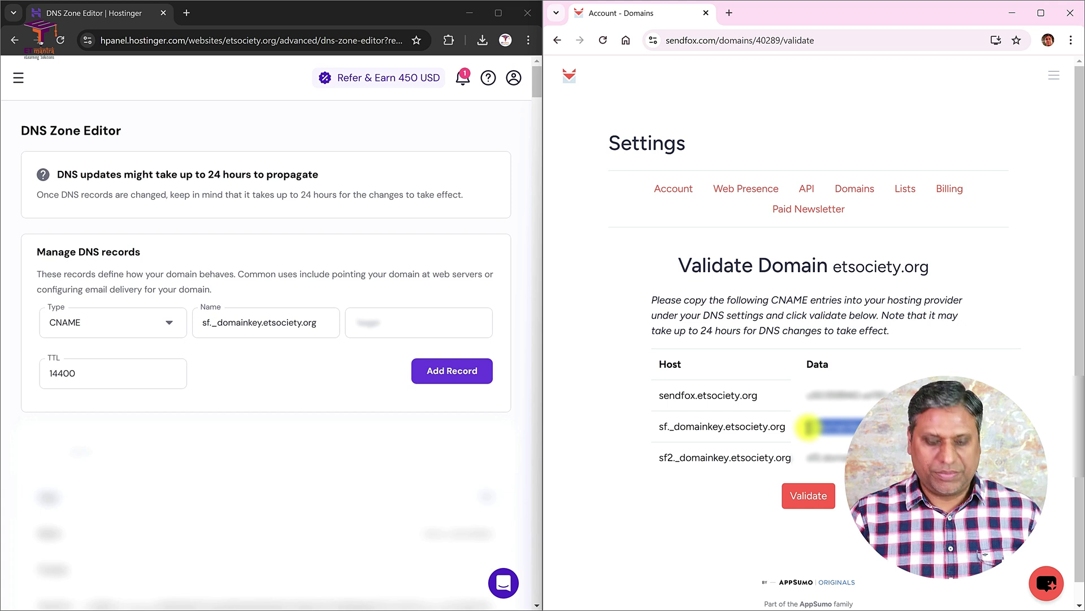
pyautogui.hotkey('ctrl', 'c')
pyautogui.click(416, 327)
pyautogui.hotkey('ctrl', 'v')
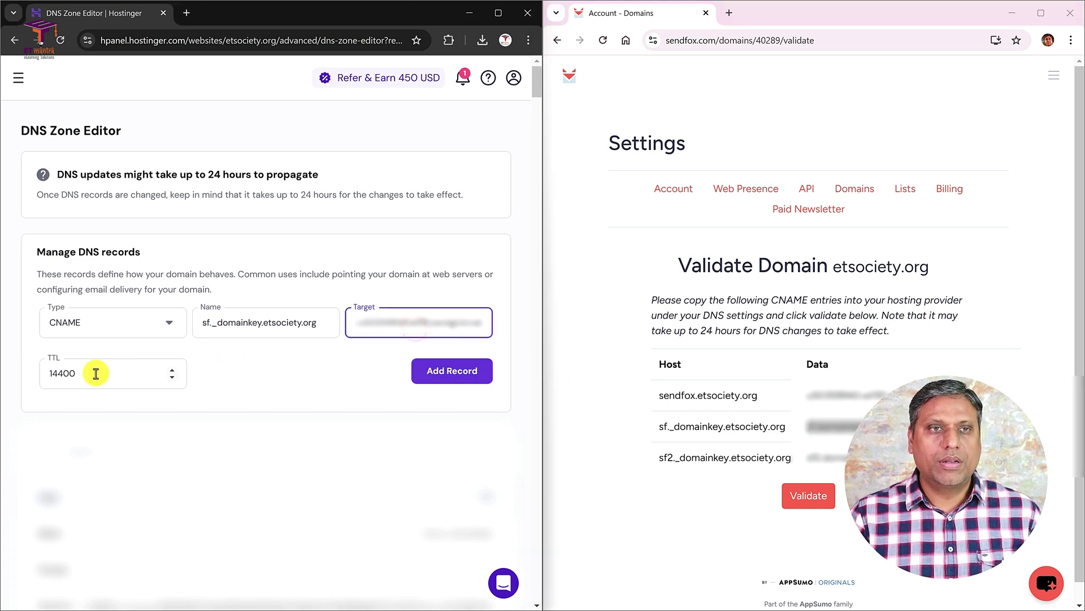
pyautogui.click(95, 373)
pyautogui.doubleClick(96, 373)
pyautogui.write('300')
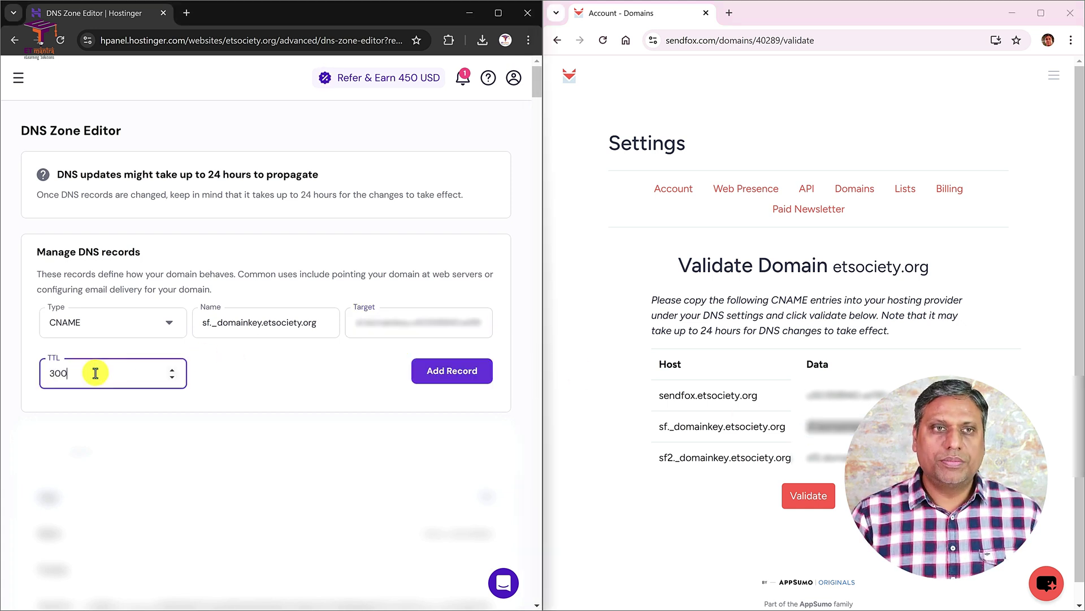
pyautogui.click(426, 369)
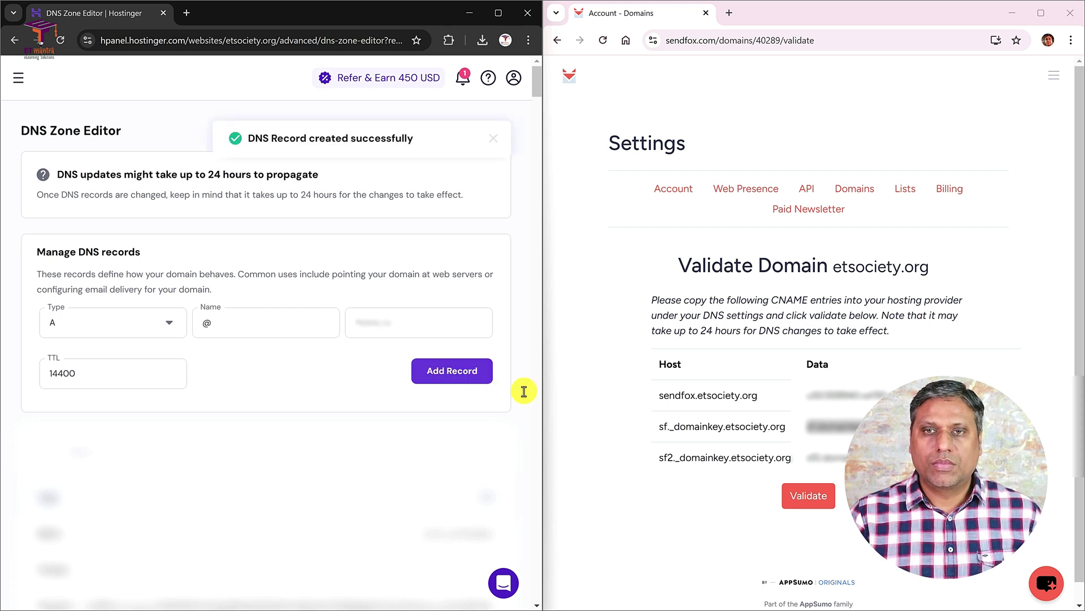
# - Start another CNAME record named sf2._domainkey.etsociety.org
pyautogui.moveTo(791, 457); pyautogui.dragTo(661, 461)
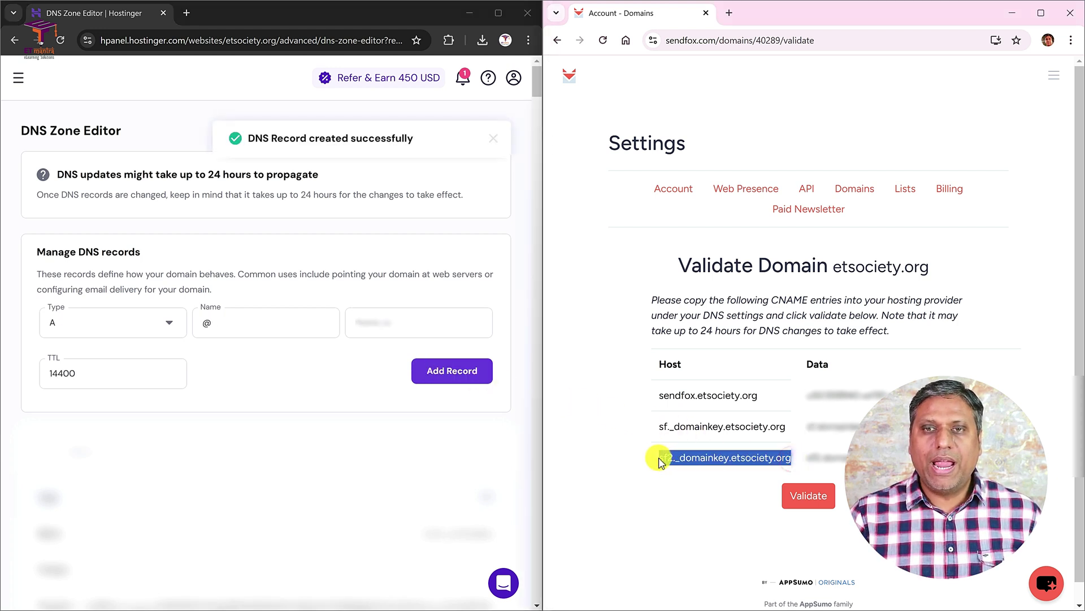
pyautogui.click(150, 323)
pyautogui.write('c')
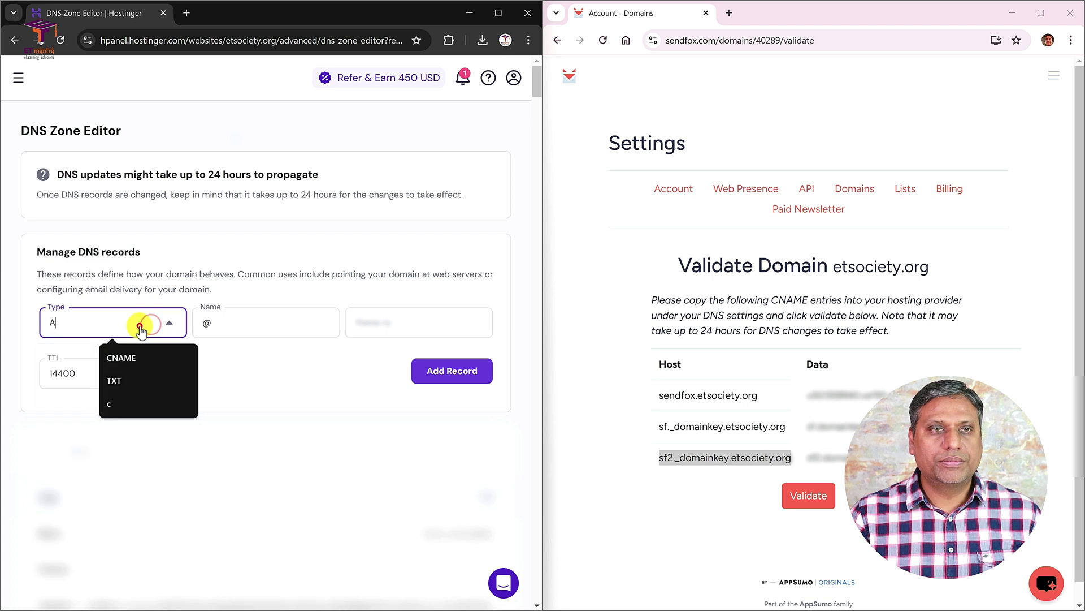
pyautogui.click(92, 327)
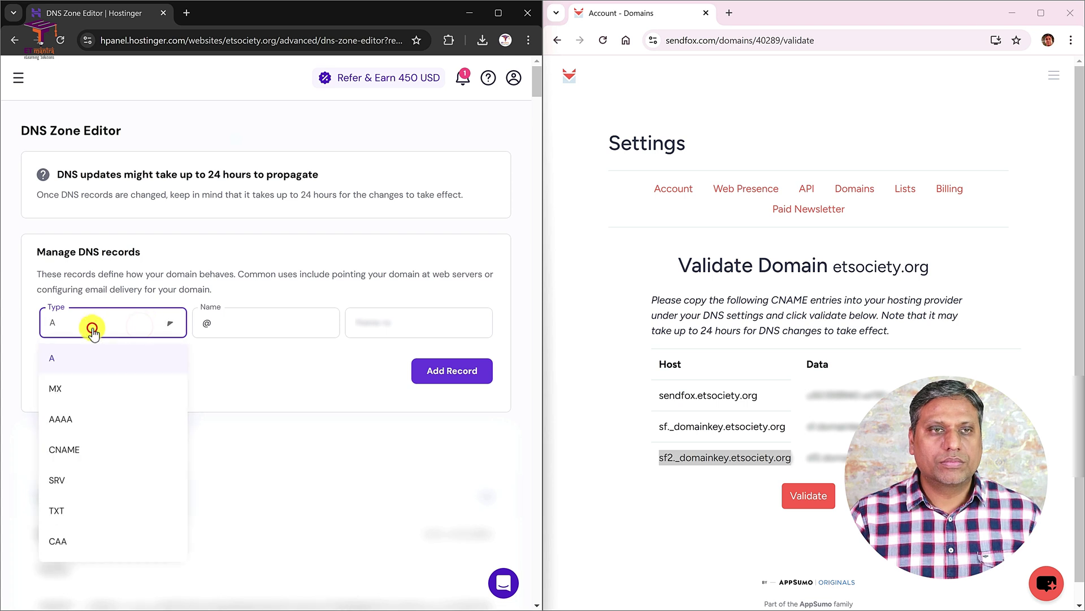
pyautogui.click(74, 445)
pyautogui.click(203, 322)
pyautogui.hotkey('ctrl', 'v')
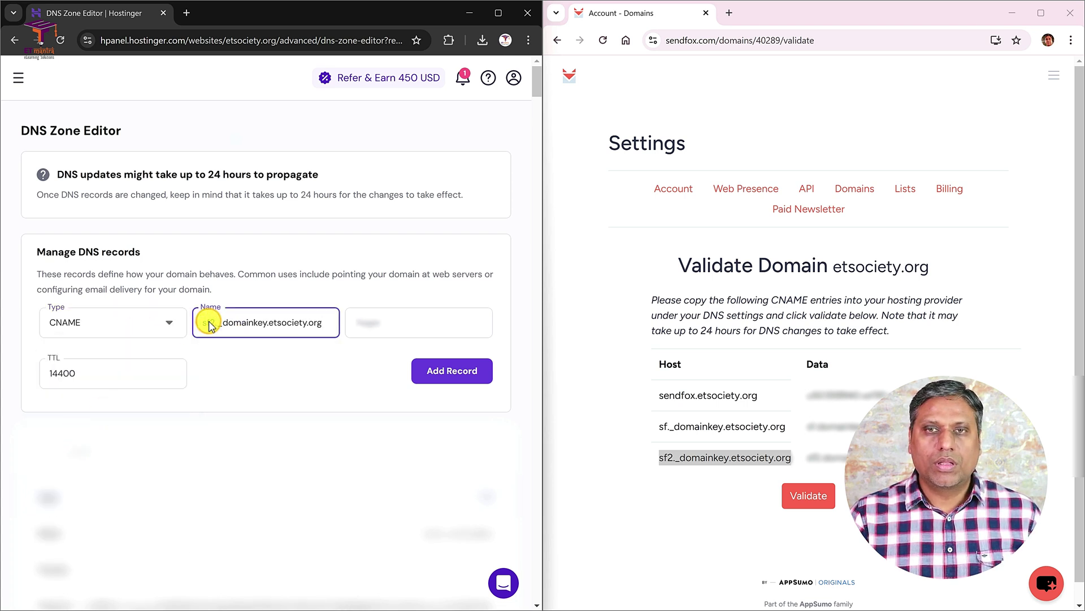
# - Set its target to the copied sf2._domainkey data value, TTL 300, and add it
pyautogui.click(810, 458)
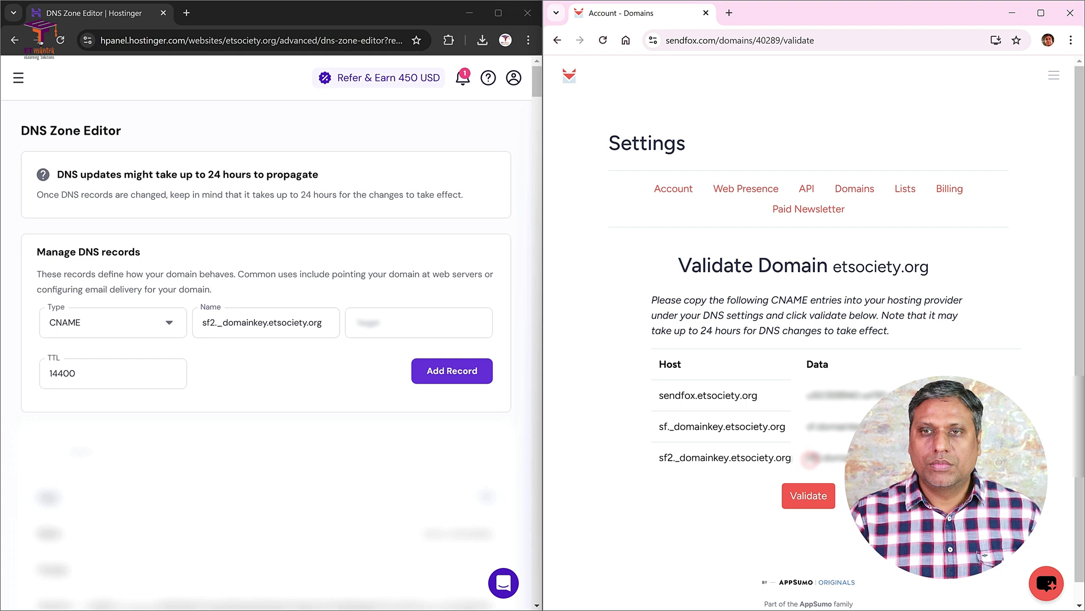
pyautogui.moveTo(1012, 459); pyautogui.dragTo(806, 458)
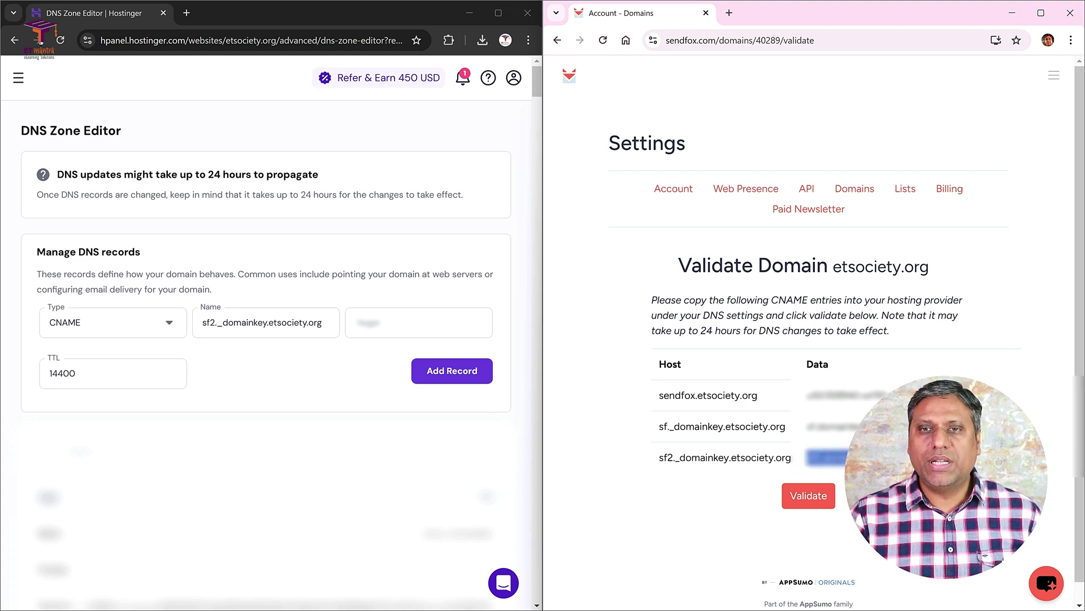
pyautogui.click(360, 331)
pyautogui.hotkey('ctrl', 'v')
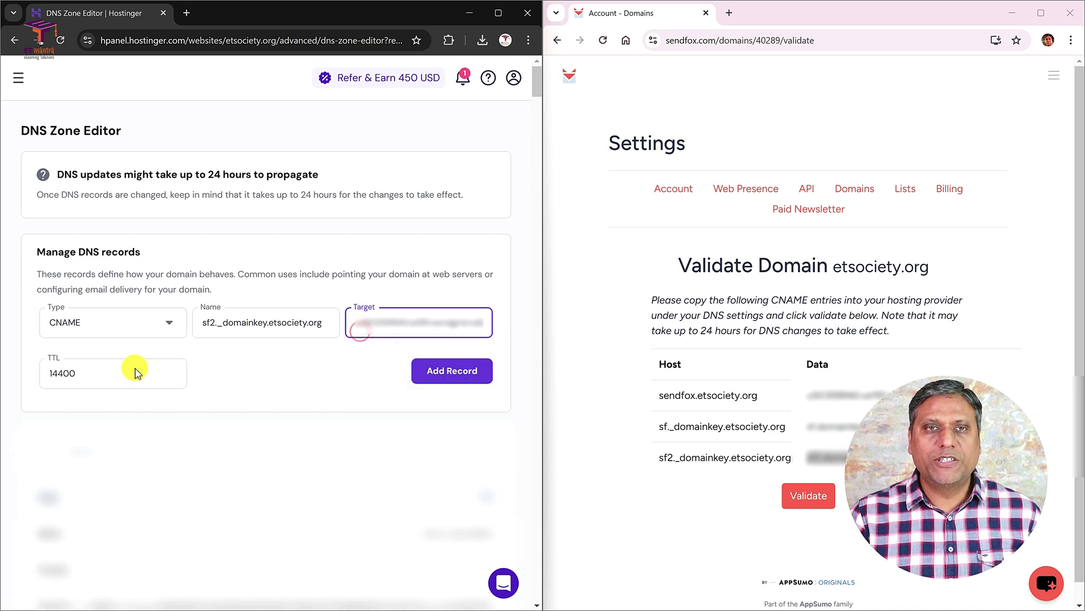
pyautogui.click(108, 372)
pyautogui.doubleClick(107, 371)
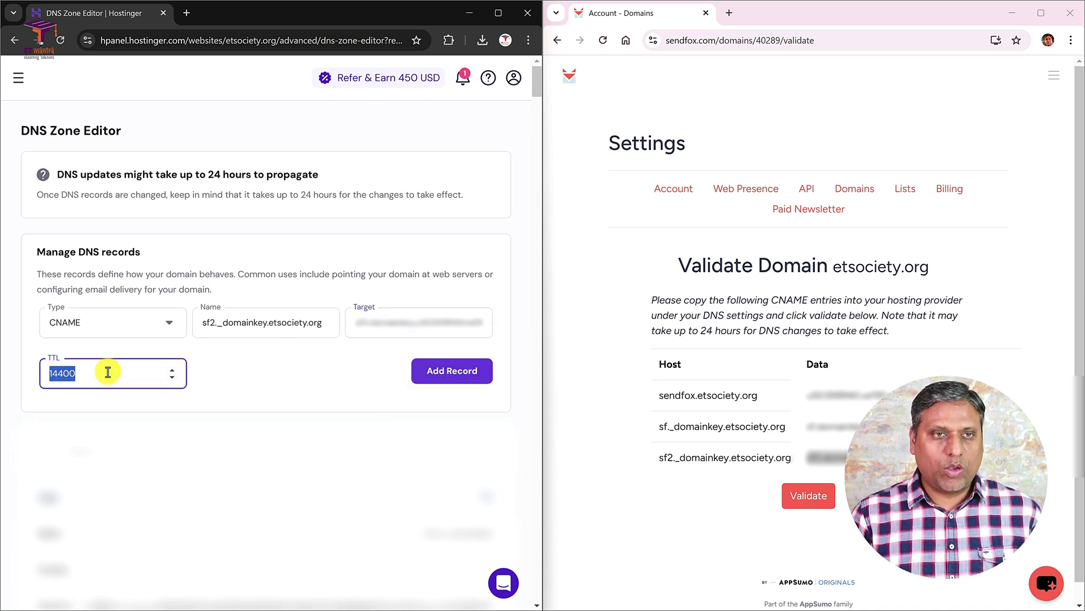
pyautogui.write('300')
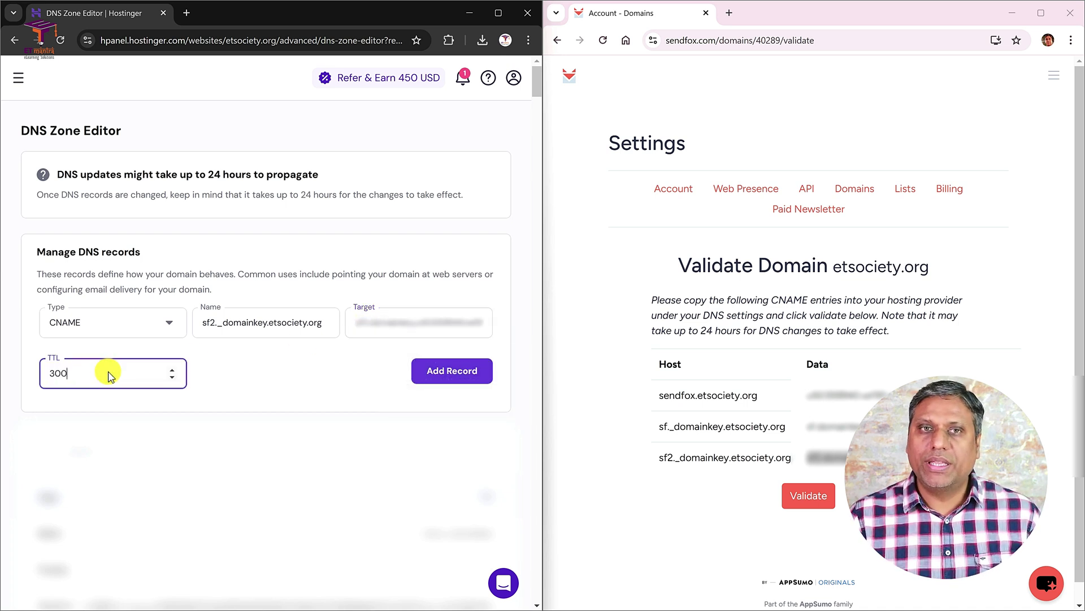
pyautogui.click(431, 369)
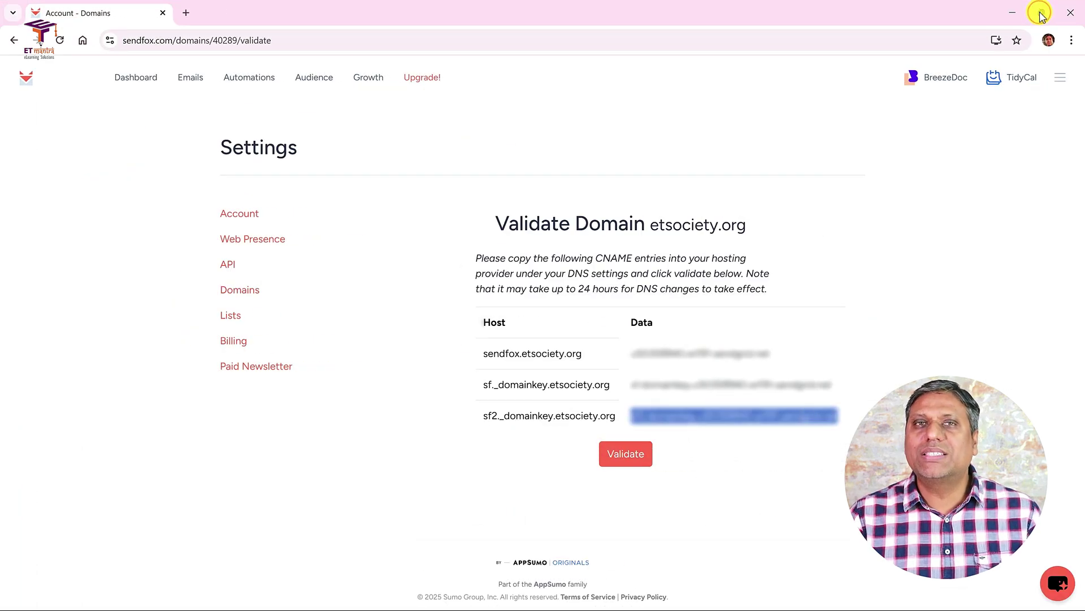
# - Run validation so SendFox confirms etsociety.org as successfully validated
pyautogui.click(610, 455)
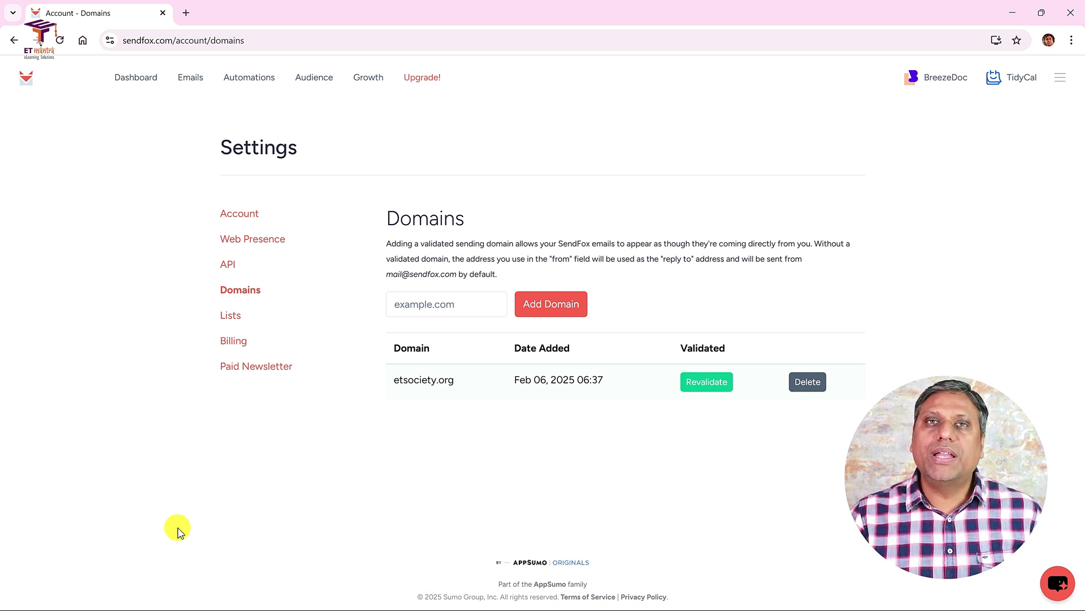
# - Open Account settings and review the CAN-SPAM address notice and fields
pyautogui.click(254, 214)
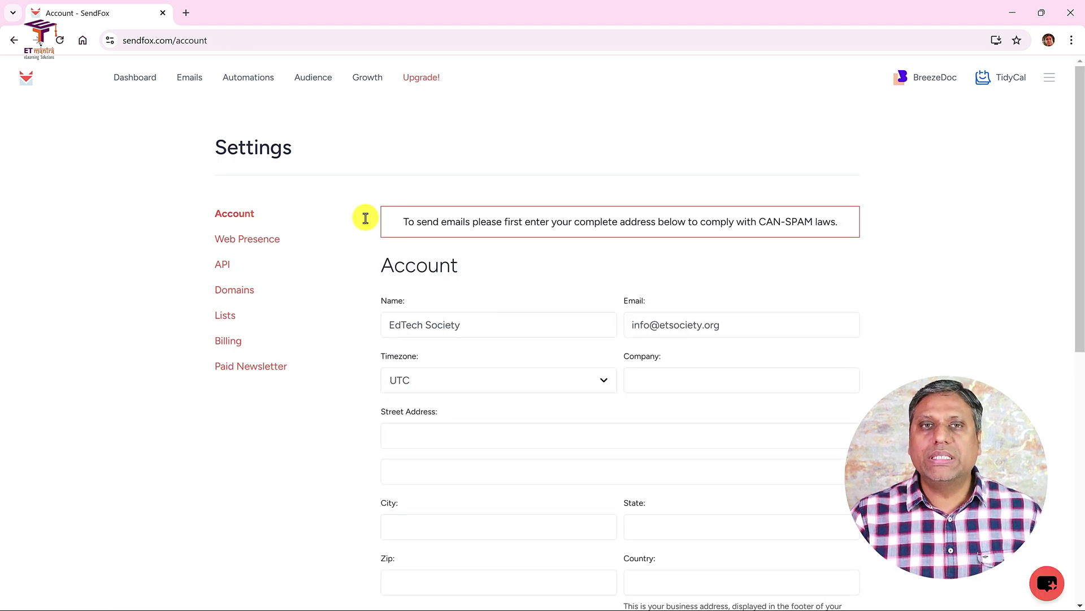
pyautogui.moveTo(403, 221); pyautogui.dragTo(853, 223)
pyautogui.click(867, 221)
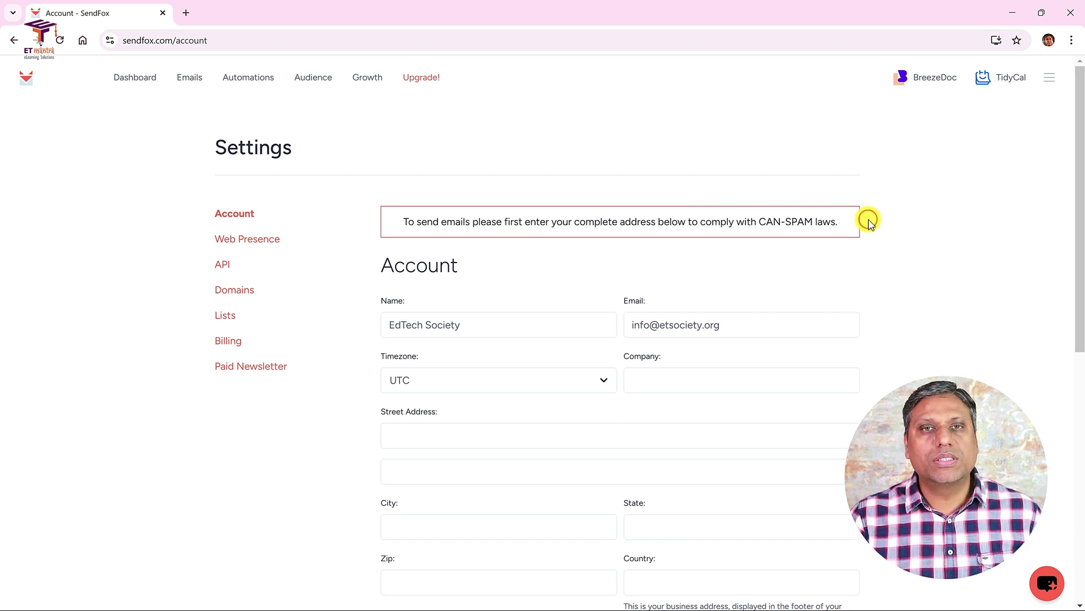
pyautogui.scroll(-5, 867, 220)
pyautogui.scroll(5, 867, 219)
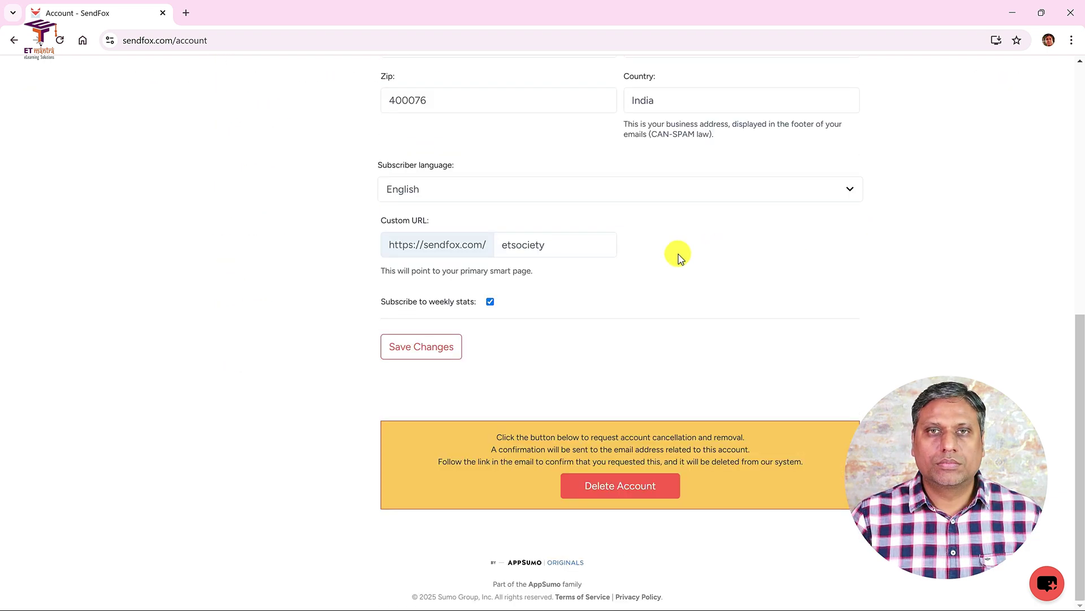
pyautogui.scroll(9, 603, 269)
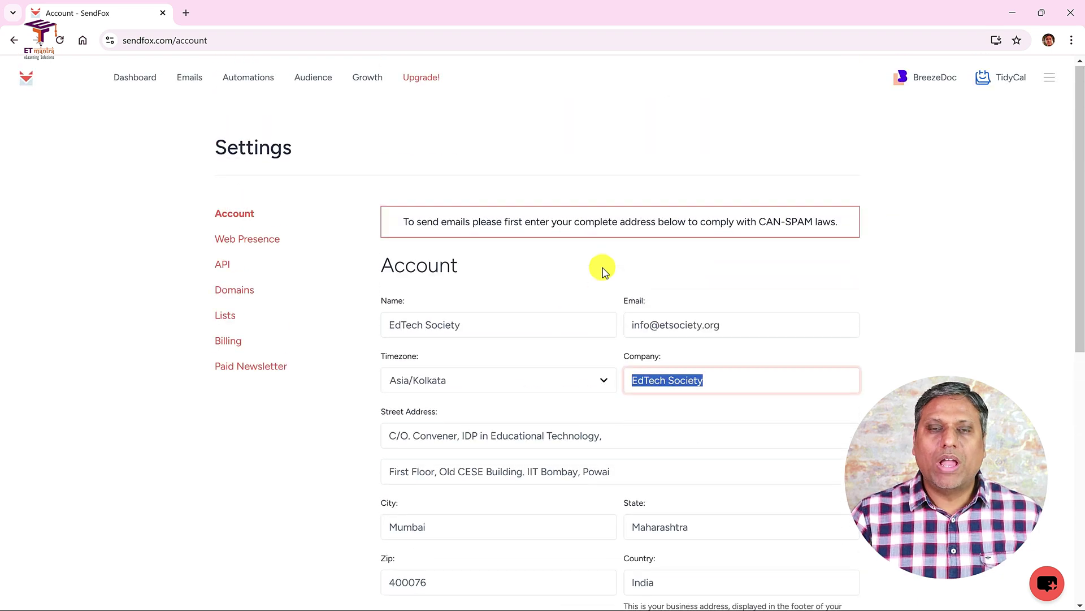
pyautogui.scroll(-6, 603, 270)
pyautogui.scroll(-3, 604, 271)
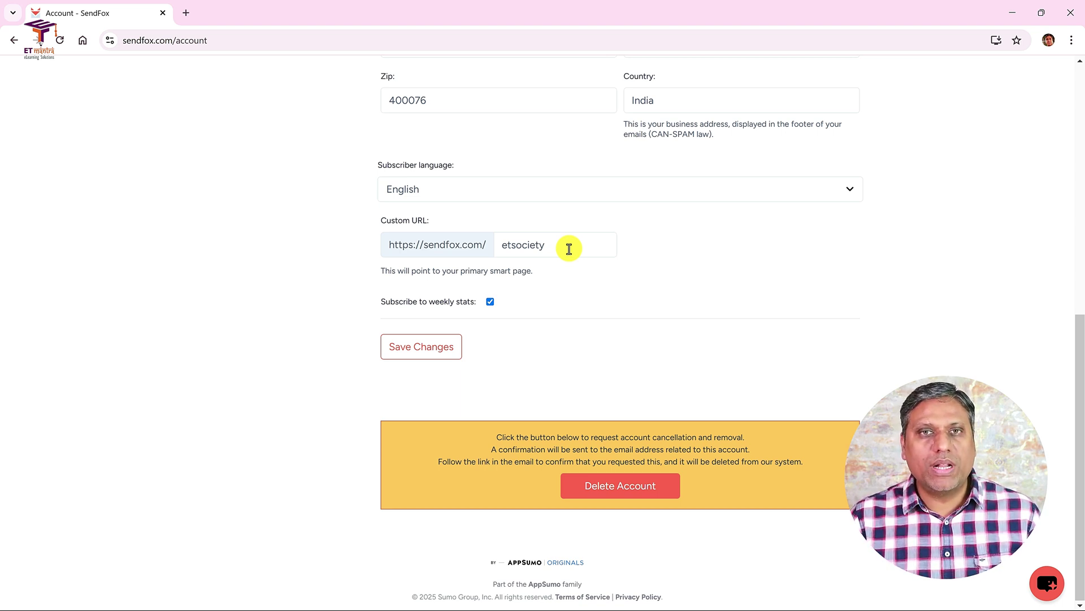
pyautogui.doubleClick(538, 243)
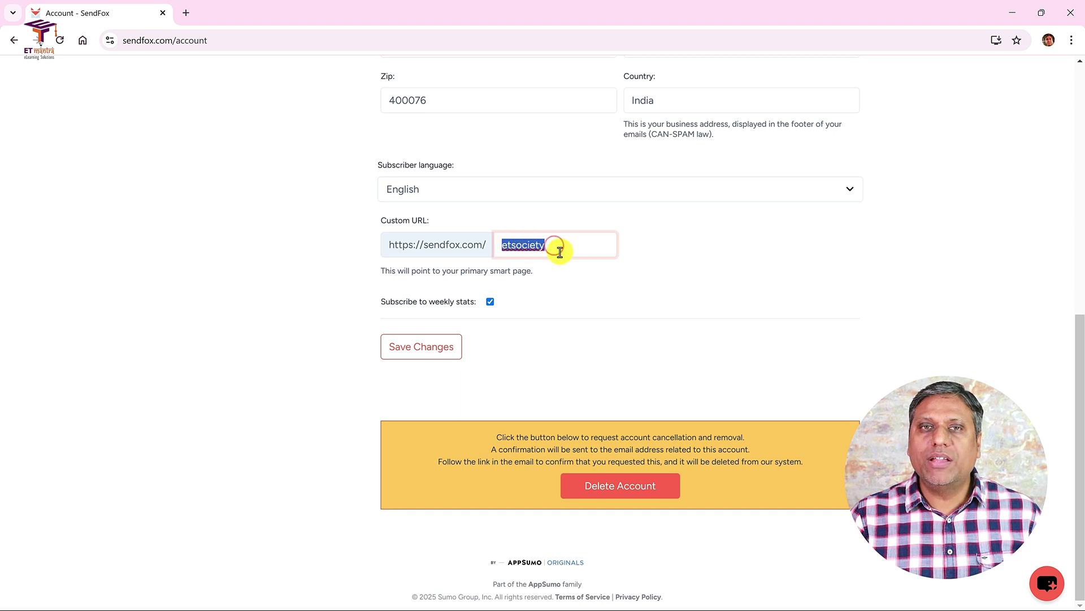
pyautogui.click(566, 252)
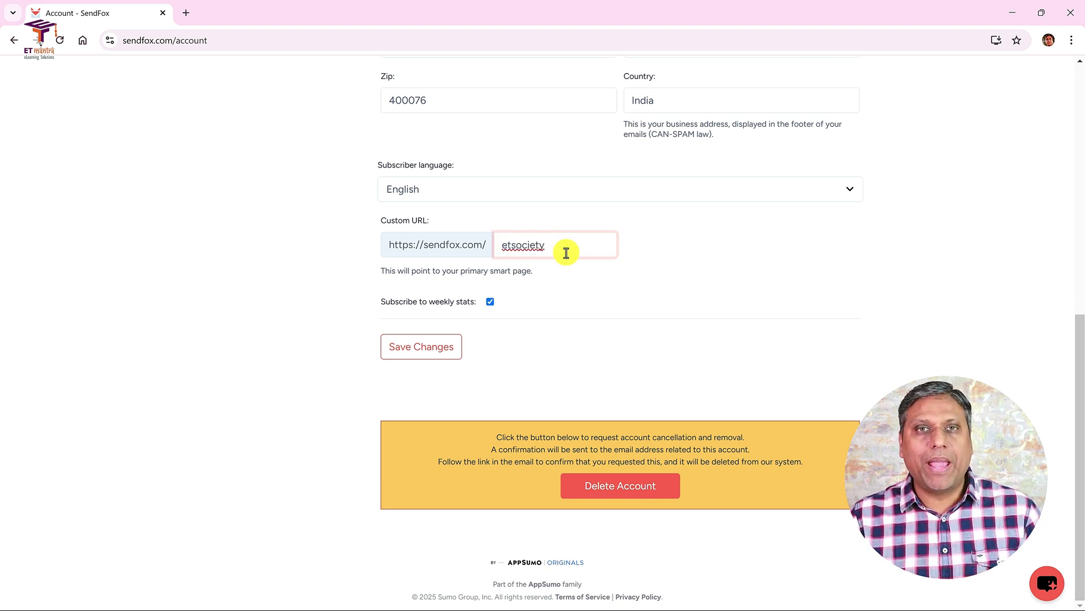
pyautogui.moveTo(393, 243); pyautogui.dragTo(501, 244)
pyautogui.click(585, 247)
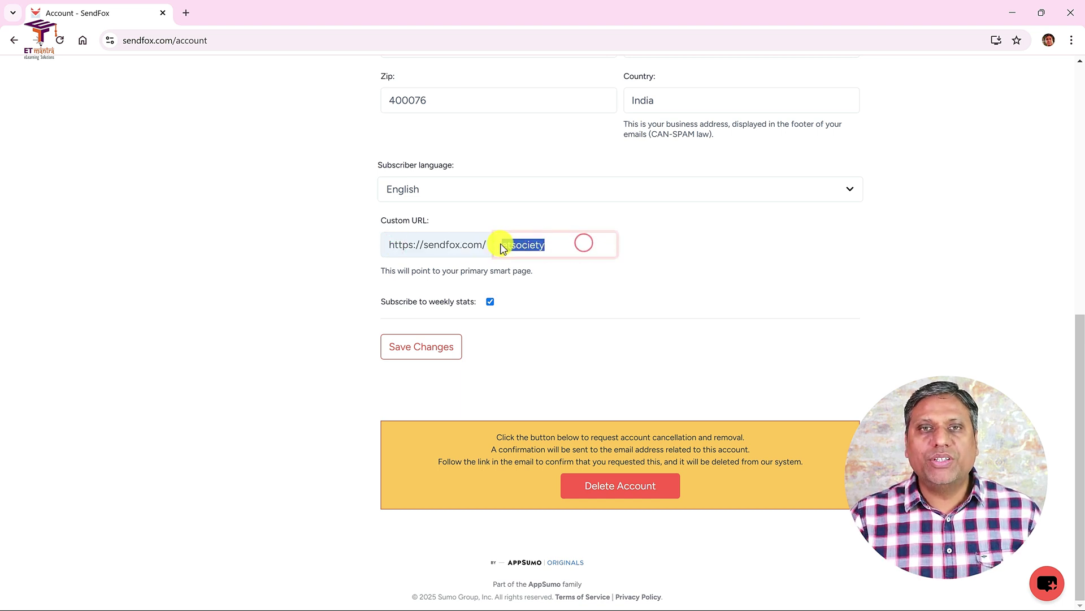
pyautogui.click(575, 245)
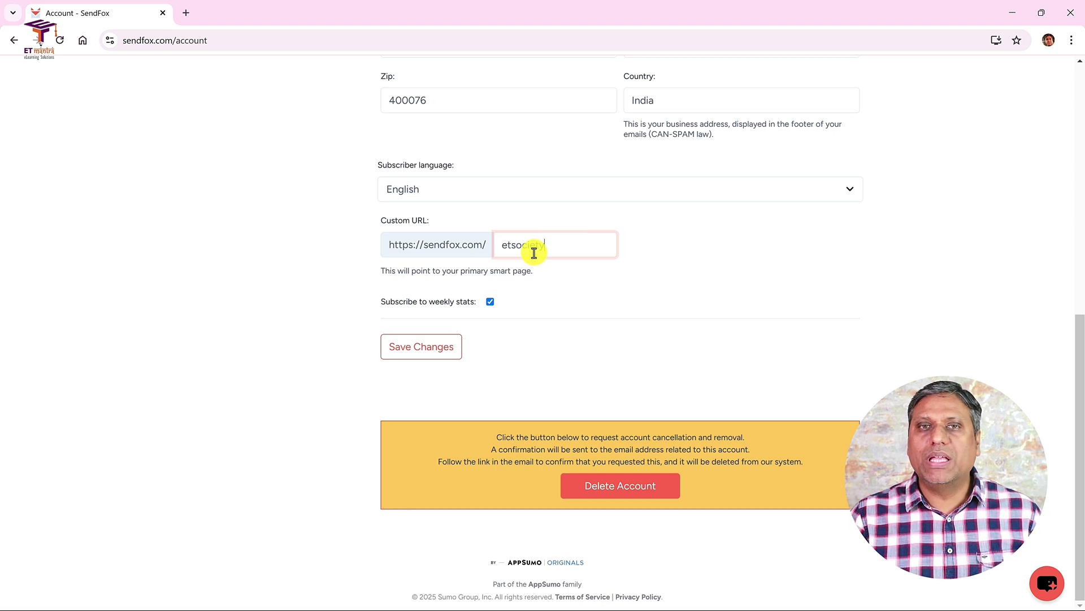
pyautogui.click(424, 350)
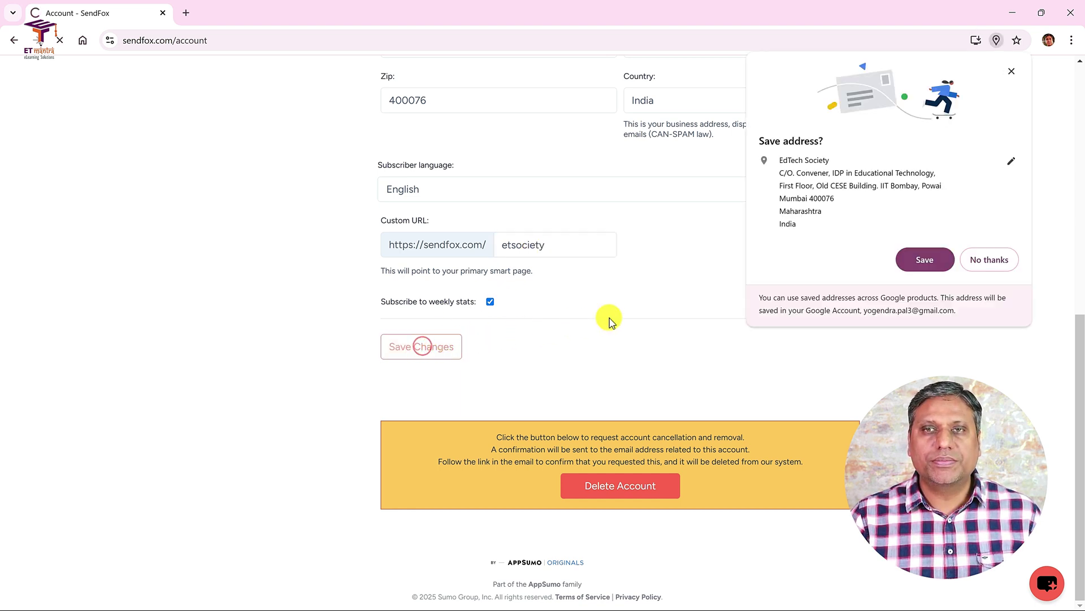
# - Decline saving the address in the browser and switch to the Zoho Mail inbox
pyautogui.click(993, 259)
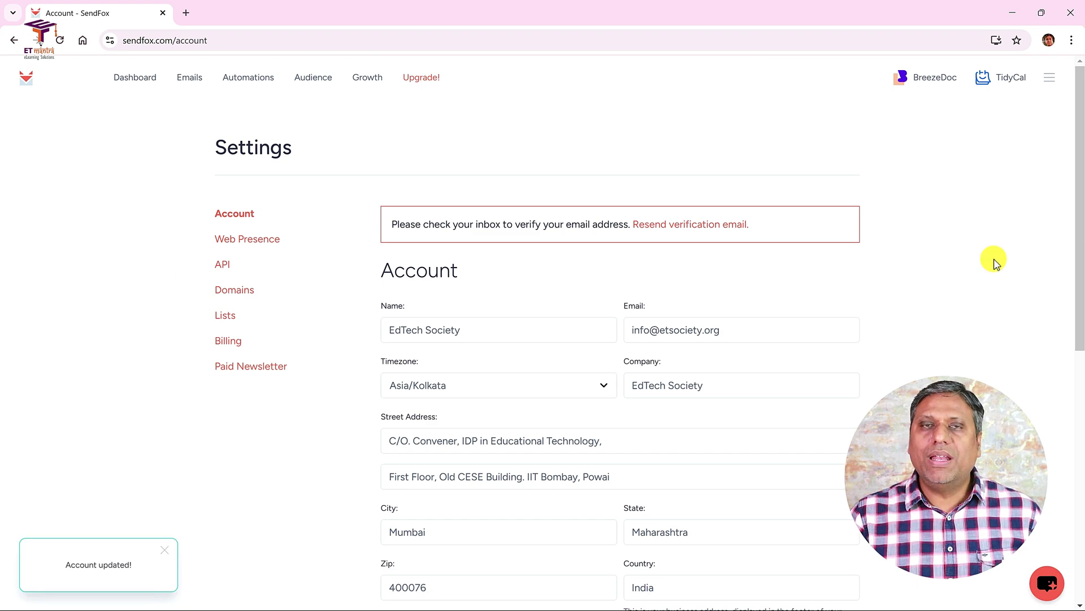
pyautogui.scroll(-5, 993, 260)
pyautogui.scroll(5, 994, 260)
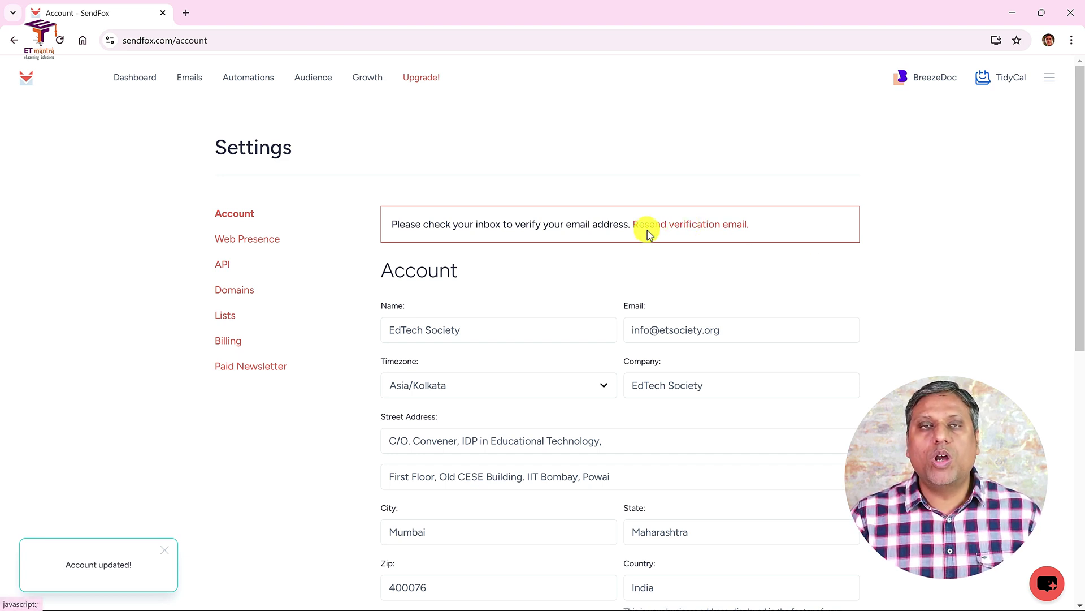
pyautogui.click(872, 224)
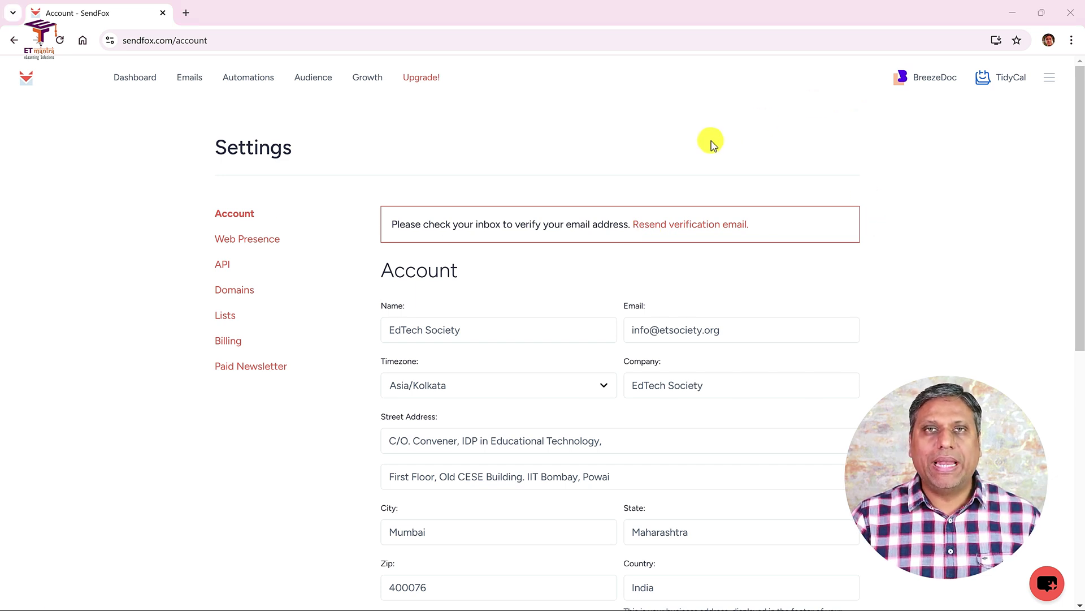
pyautogui.hotkey('alt', 'Tab')
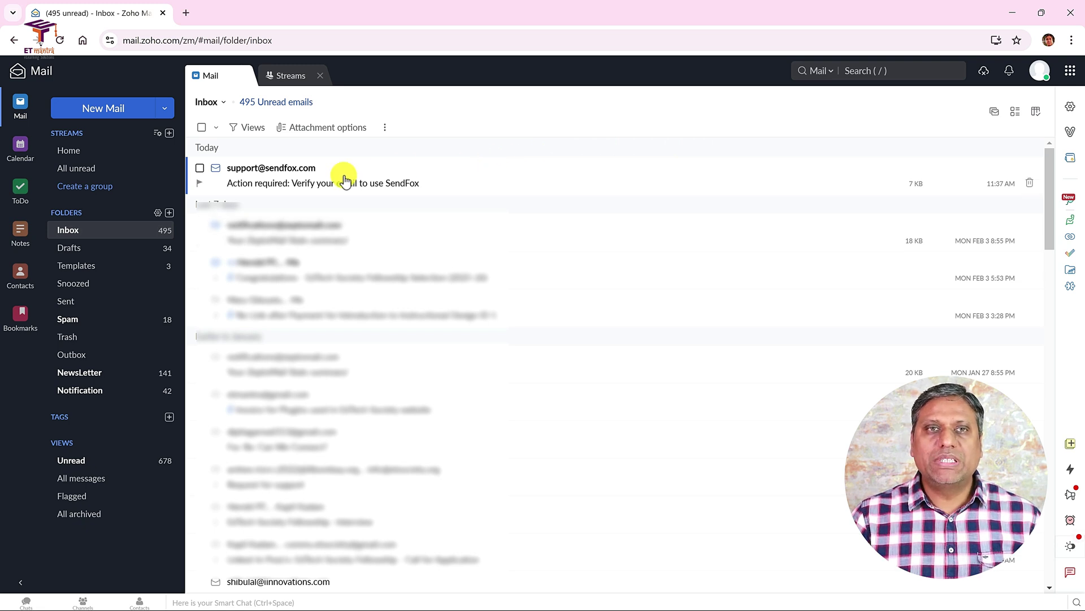
# - Open SendFox's 'Action required' message and use Verify my email to confirm the address
pyautogui.click(291, 182)
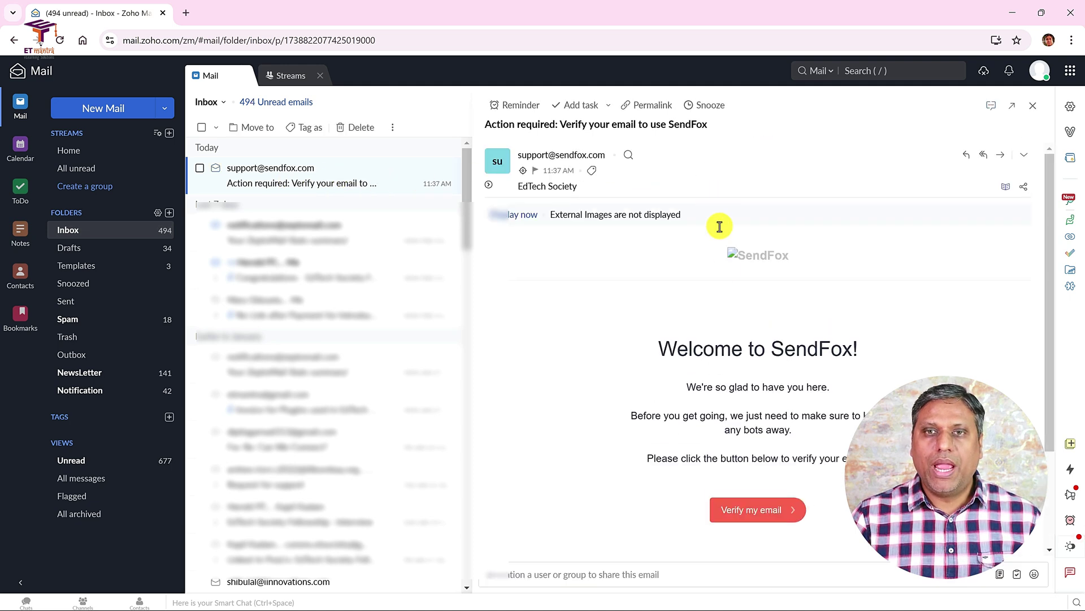
pyautogui.click(768, 511)
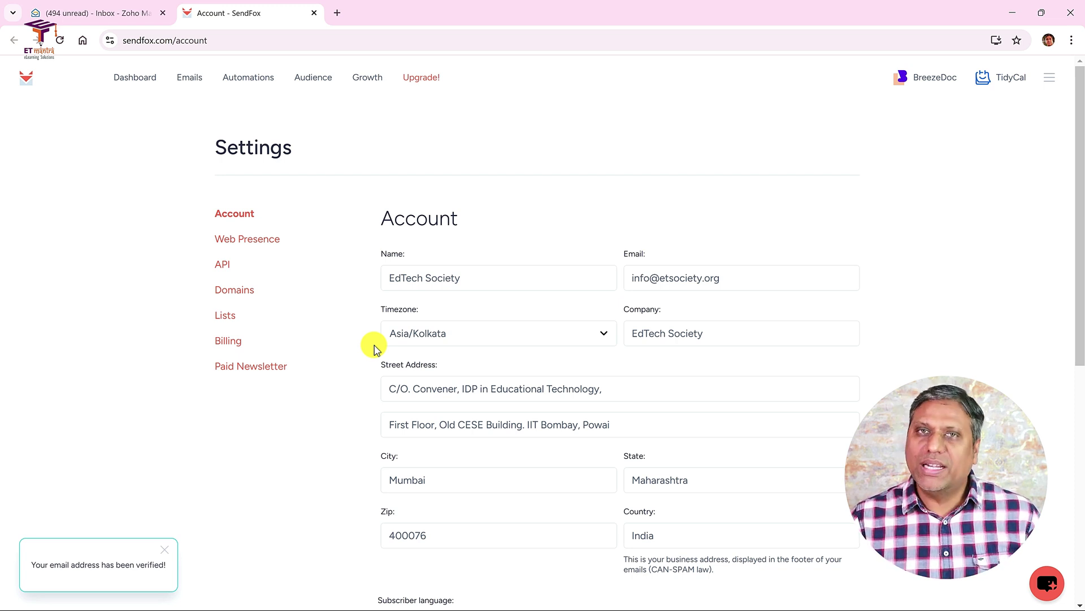
# - Open the 'My first email' draft from Emails and check its sender and recipient list options
pyautogui.click(189, 78)
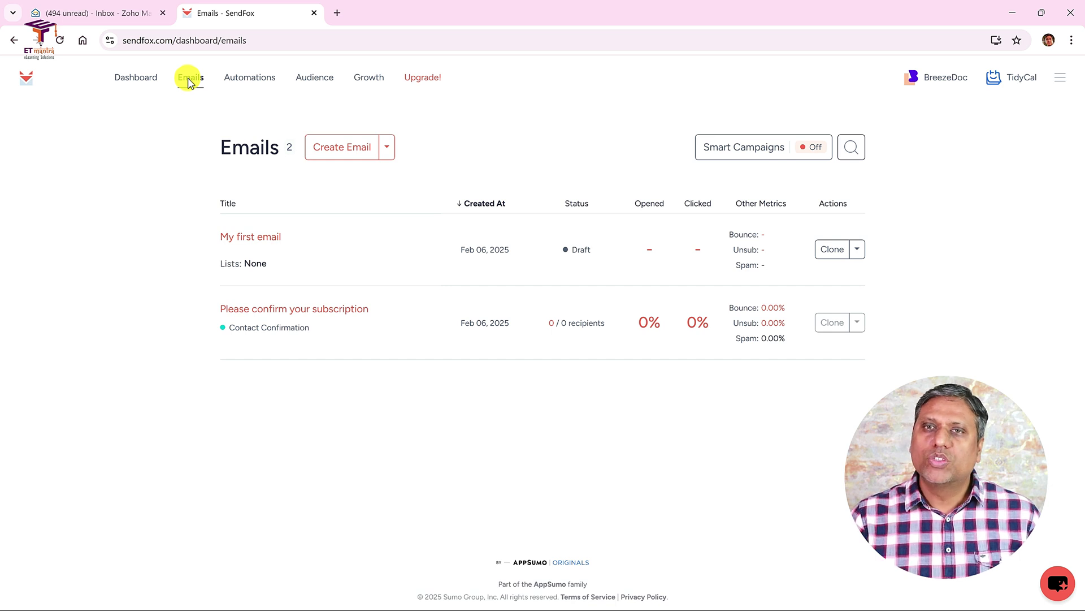
pyautogui.click(274, 238)
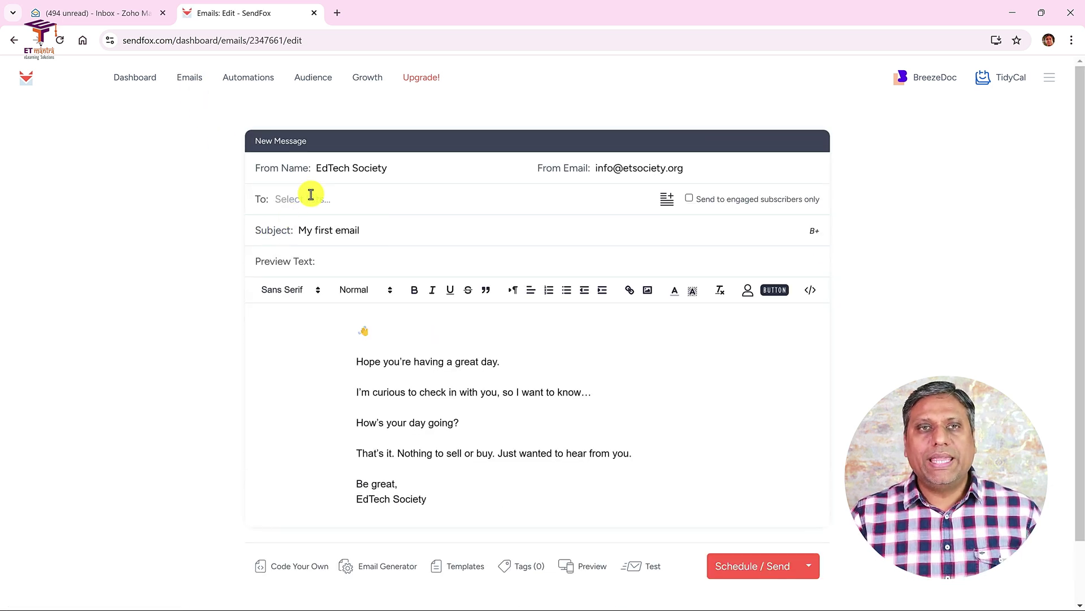
pyautogui.moveTo(333, 168); pyautogui.dragTo(435, 167)
pyautogui.click(667, 168)
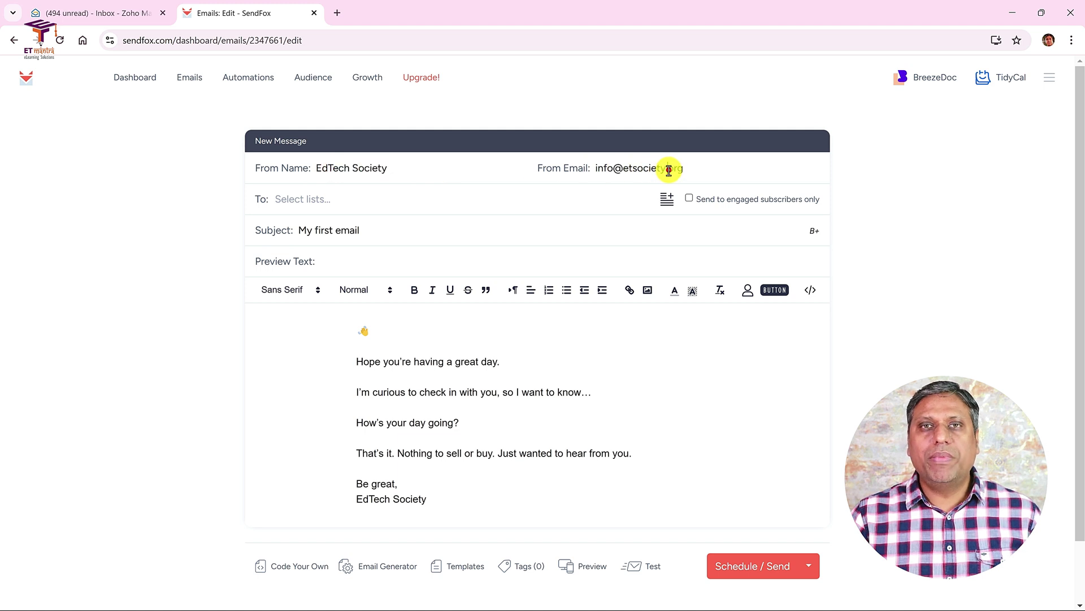
pyautogui.click(287, 199)
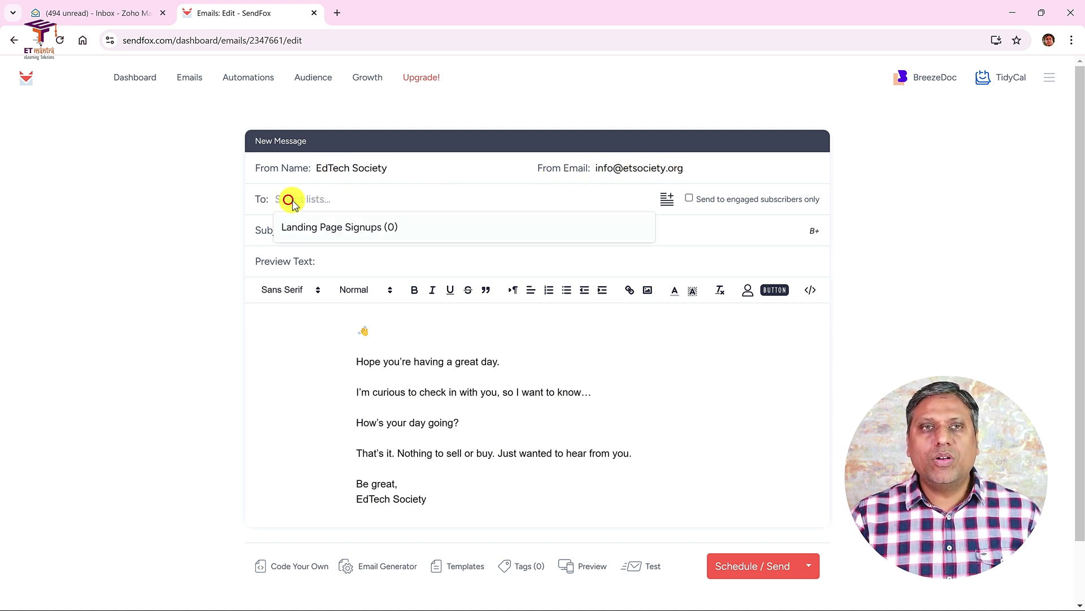
pyautogui.click(325, 205)
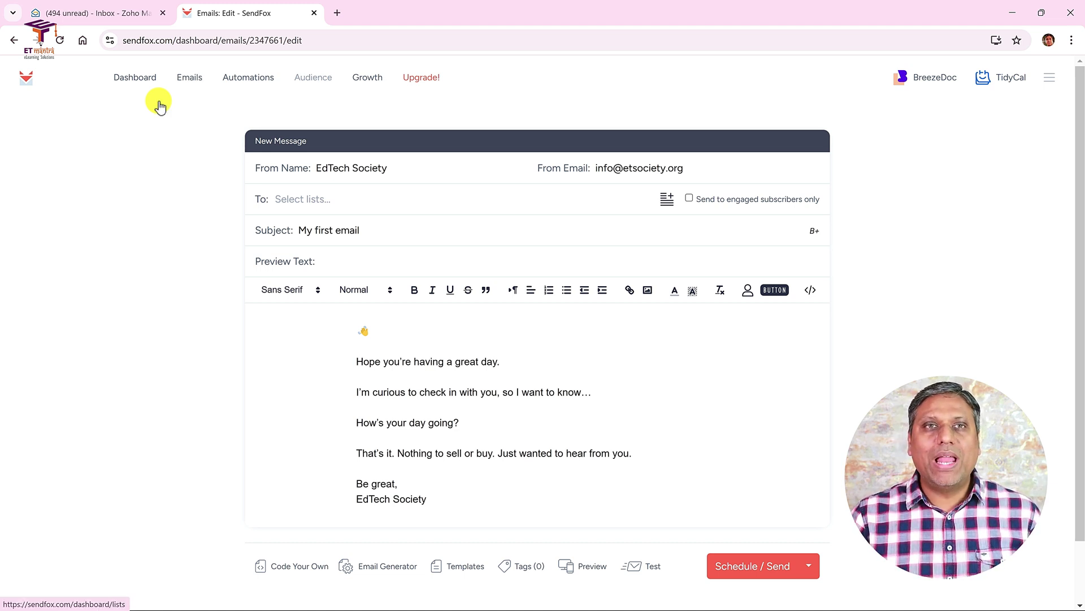
# - Start a new recipient list and name it TestEmails
pyautogui.click(668, 201)
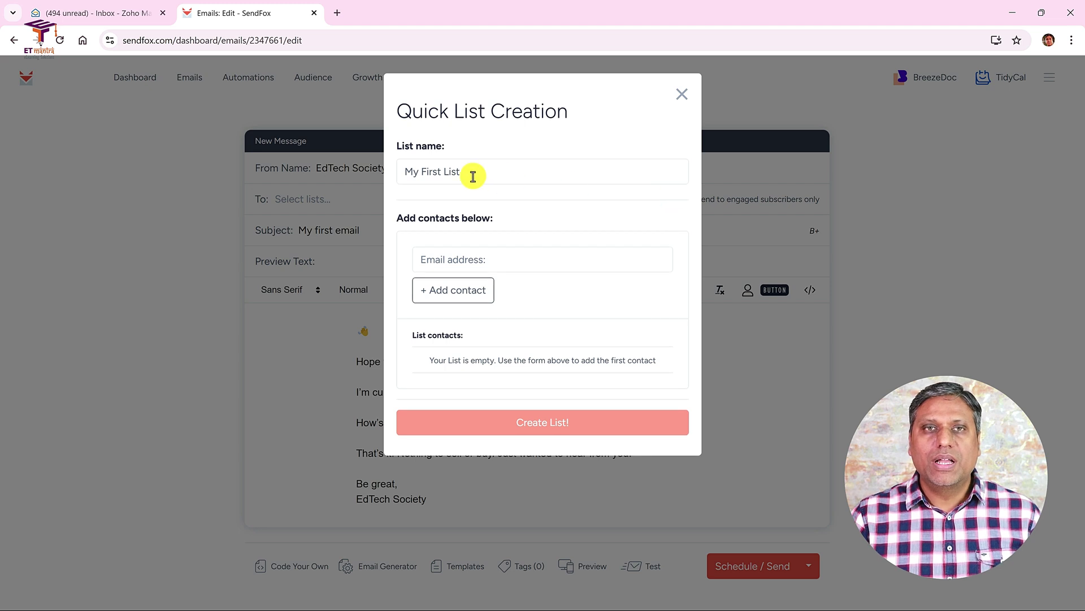
pyautogui.moveTo(474, 176); pyautogui.dragTo(389, 174)
pyautogui.write('TestEmails')
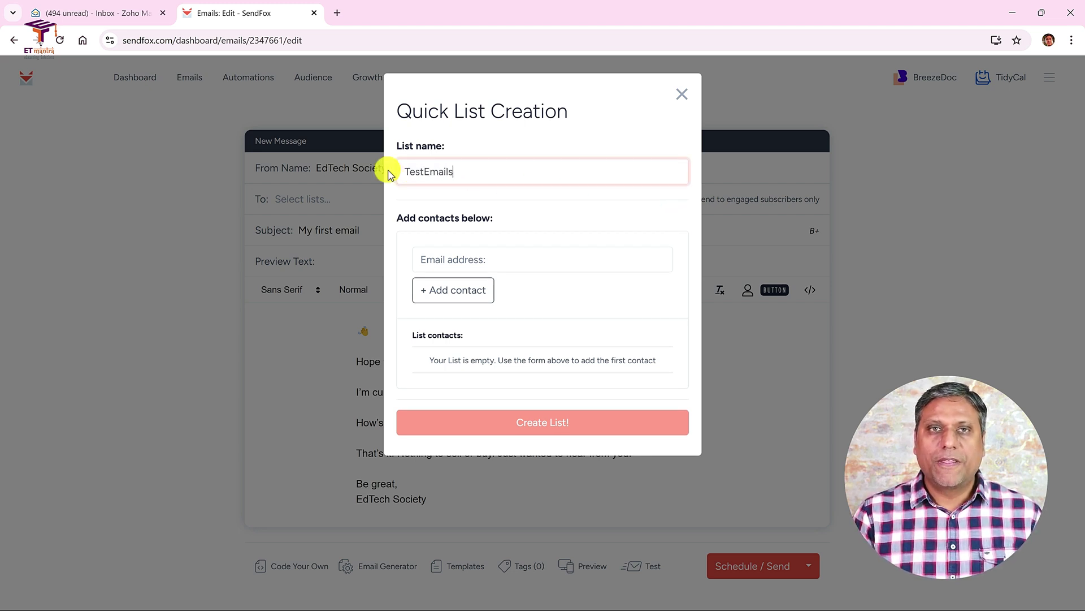
# - Add two contact email addresses to TestEmails and create the list for the draft
pyautogui.click(512, 261)
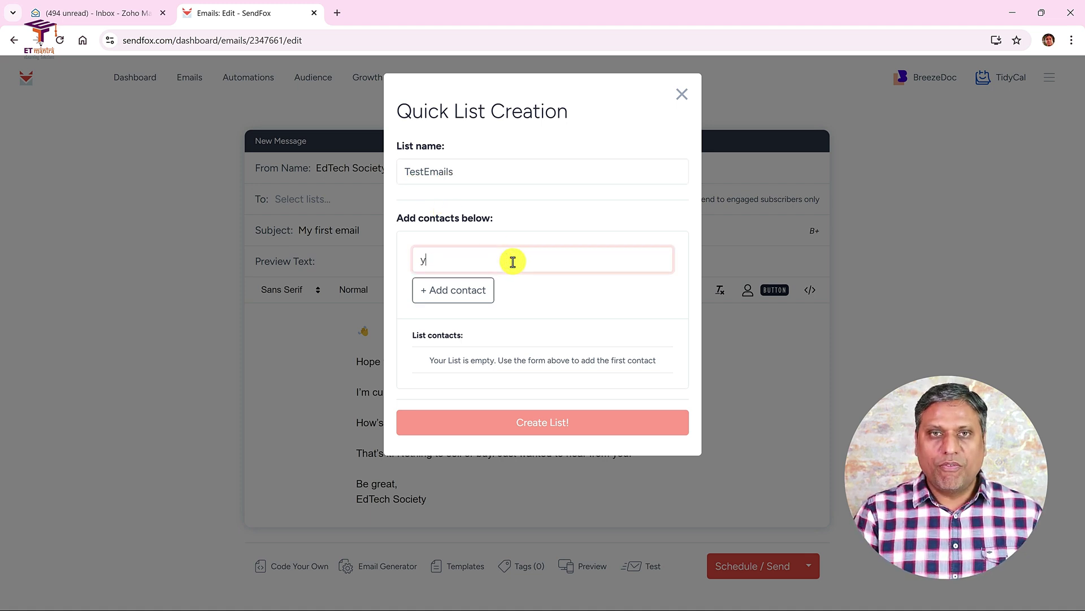
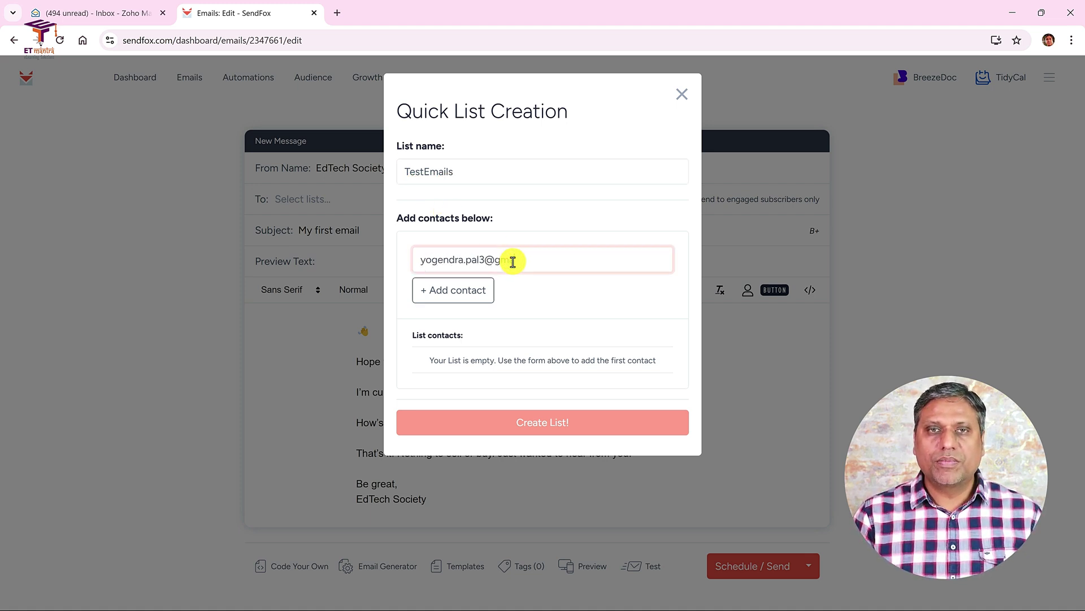
pyautogui.click(460, 290)
pyautogui.click(522, 262)
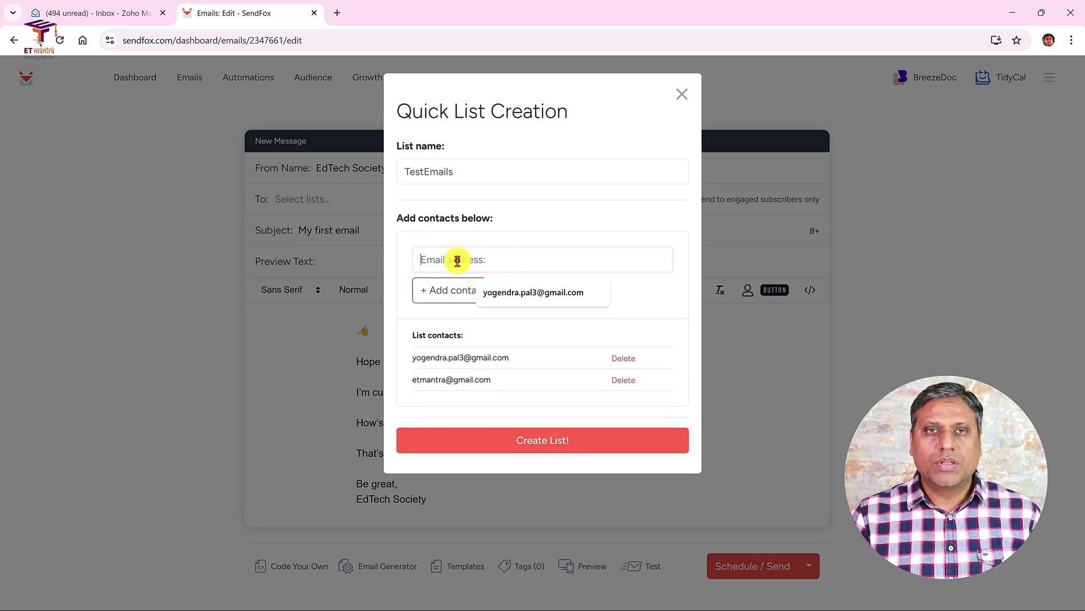
pyautogui.click(494, 237)
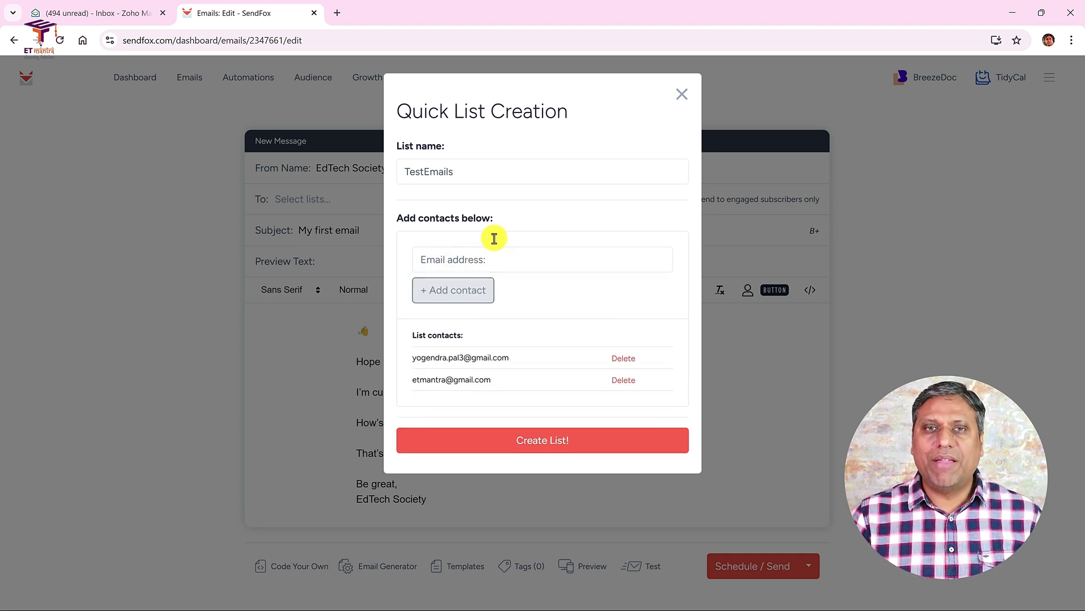
pyautogui.click(545, 442)
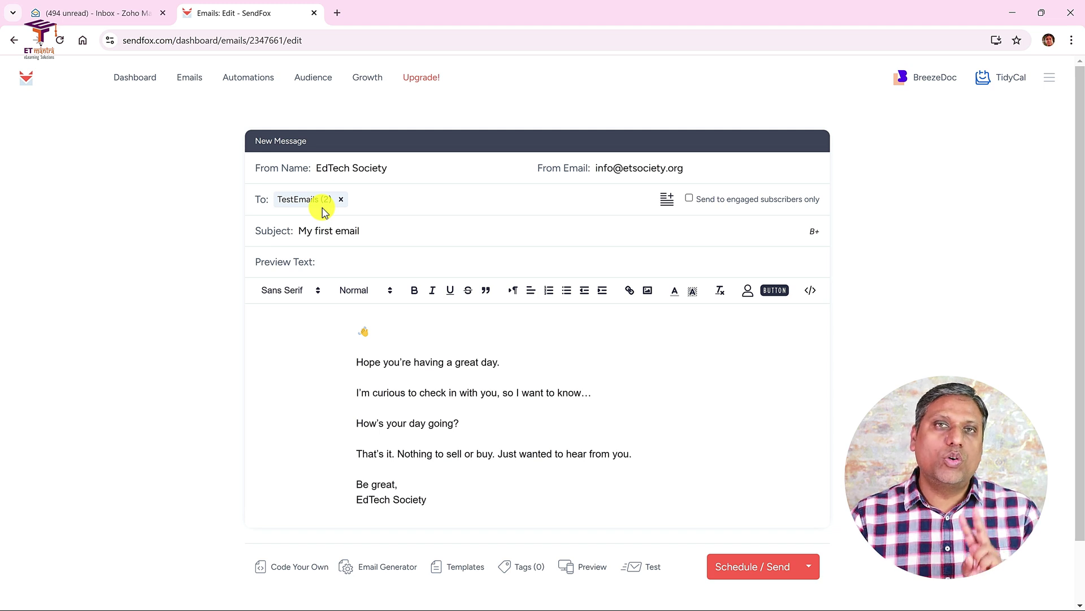
# - Review the 'My first email' subject line and message body before sending
pyautogui.tripleClick(388, 230)
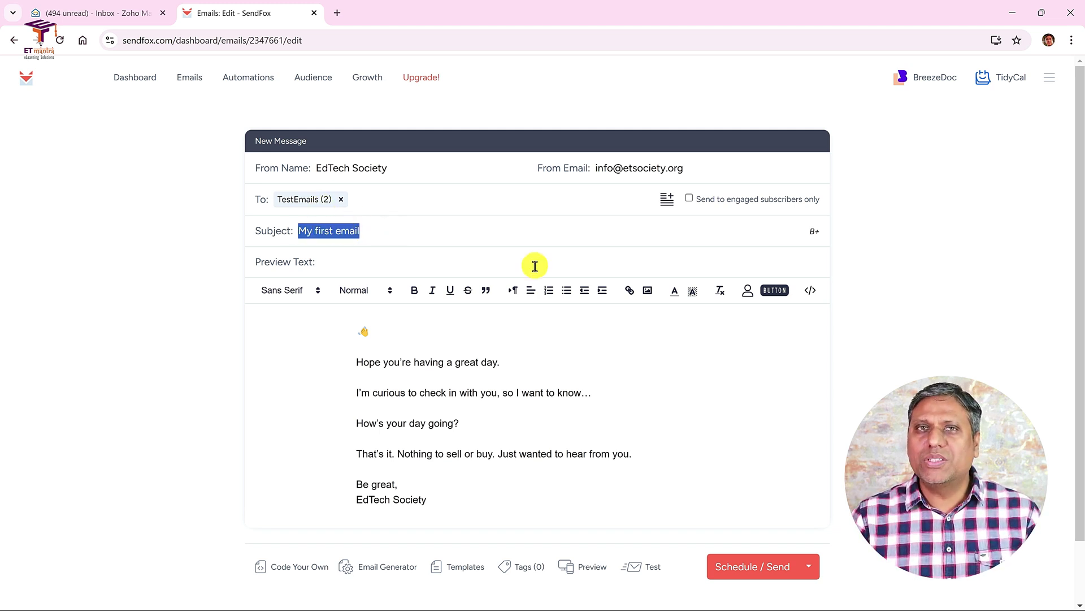
pyautogui.click(454, 362)
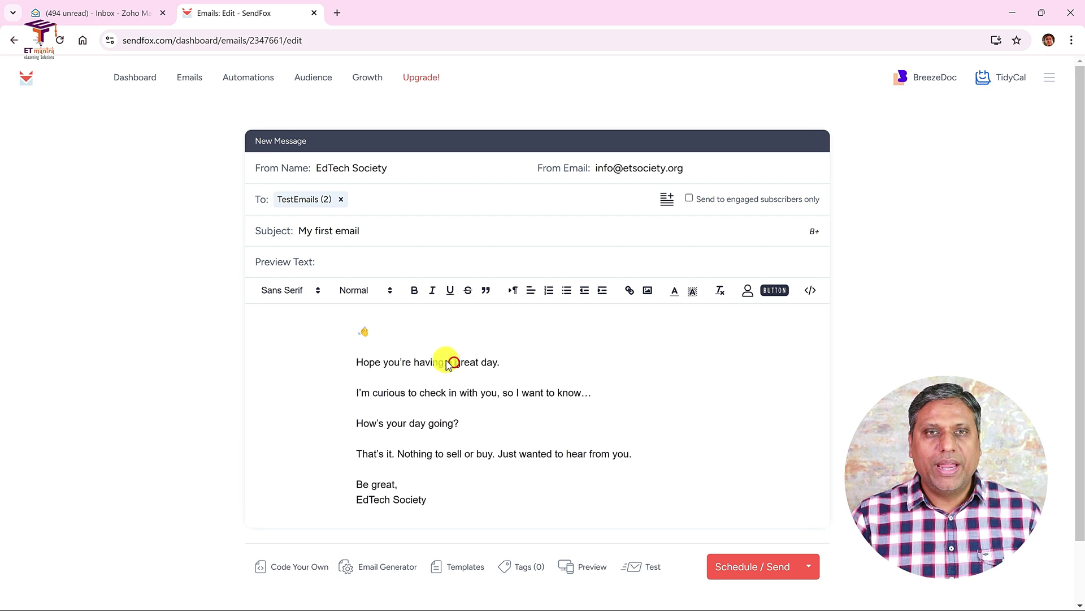
pyautogui.click(345, 330)
pyautogui.click(481, 497)
pyautogui.scroll(-2, 480, 497)
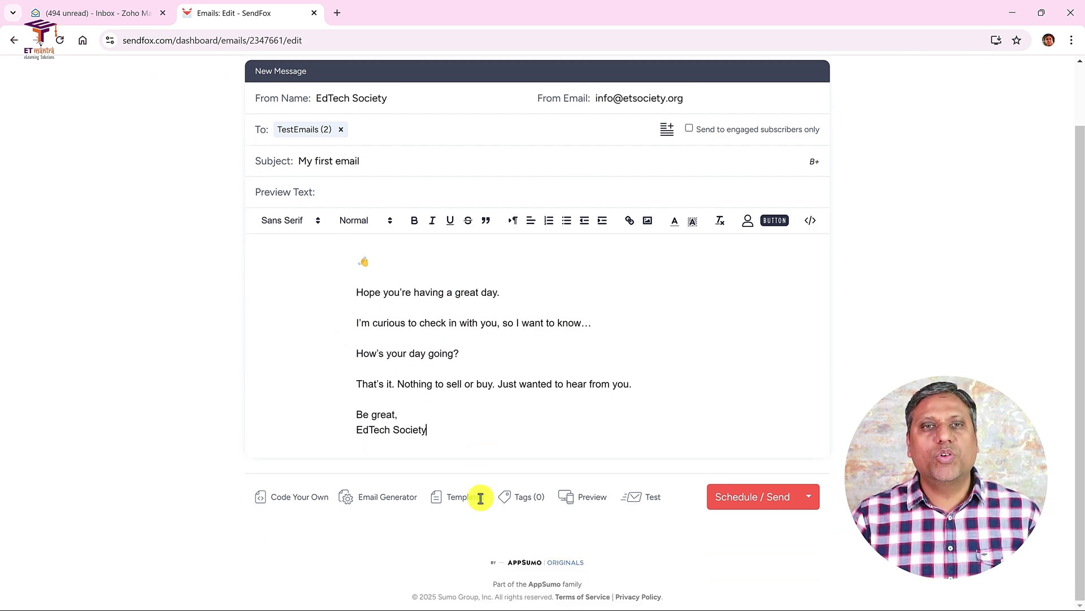
pyautogui.scroll(2, 480, 501)
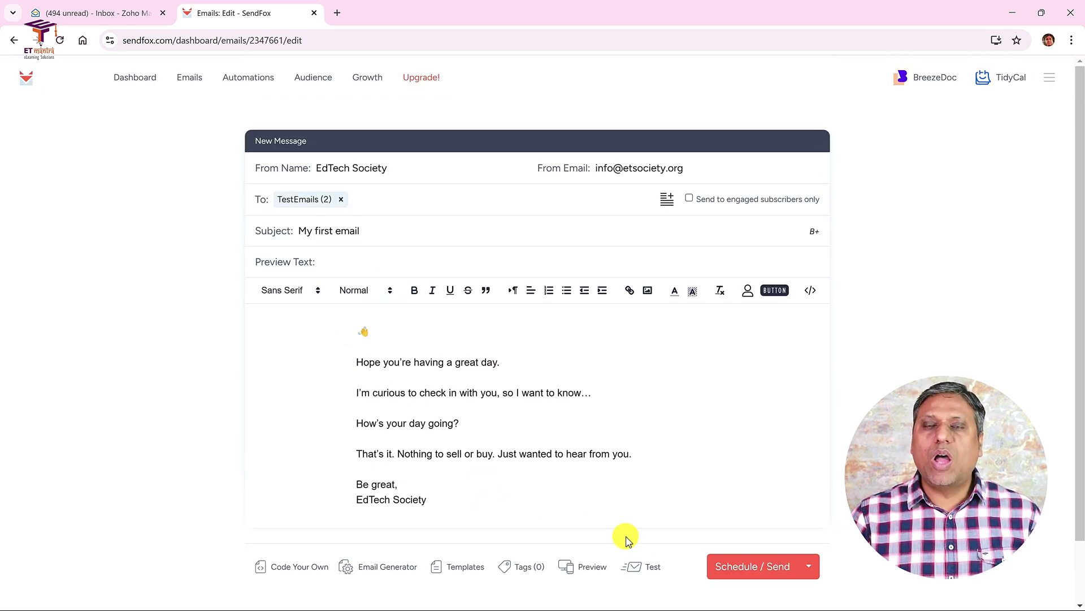
# - Send the email to TestEmails immediately using Send Now
pyautogui.click(748, 568)
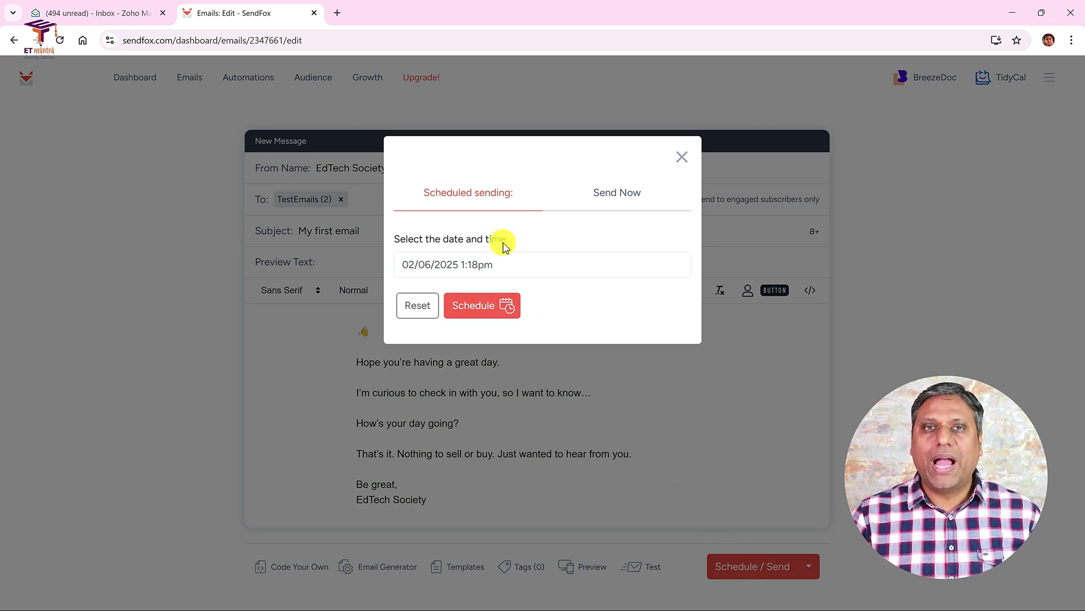
pyautogui.click(614, 195)
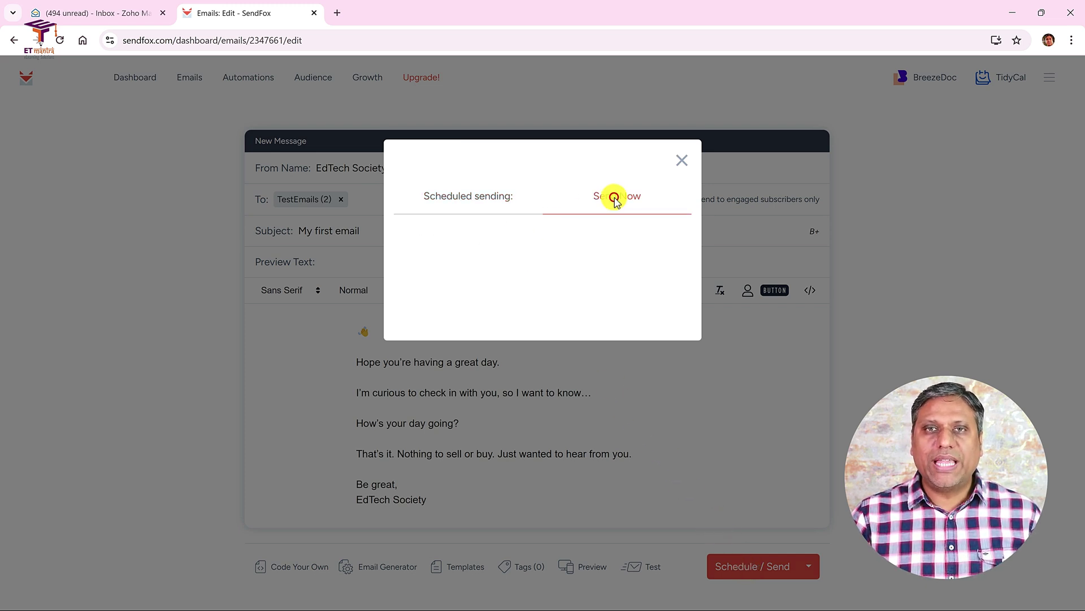
pyautogui.click(570, 248)
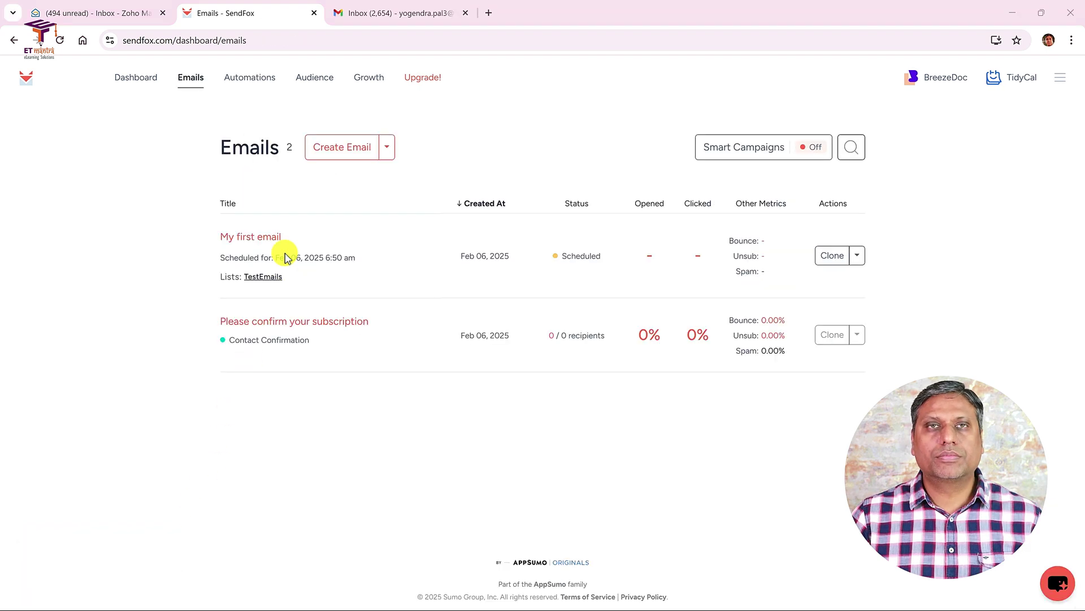
# - Open '[Test] My first email' under Gmail's Updates category and check its subject and body
pyautogui.click(376, 9)
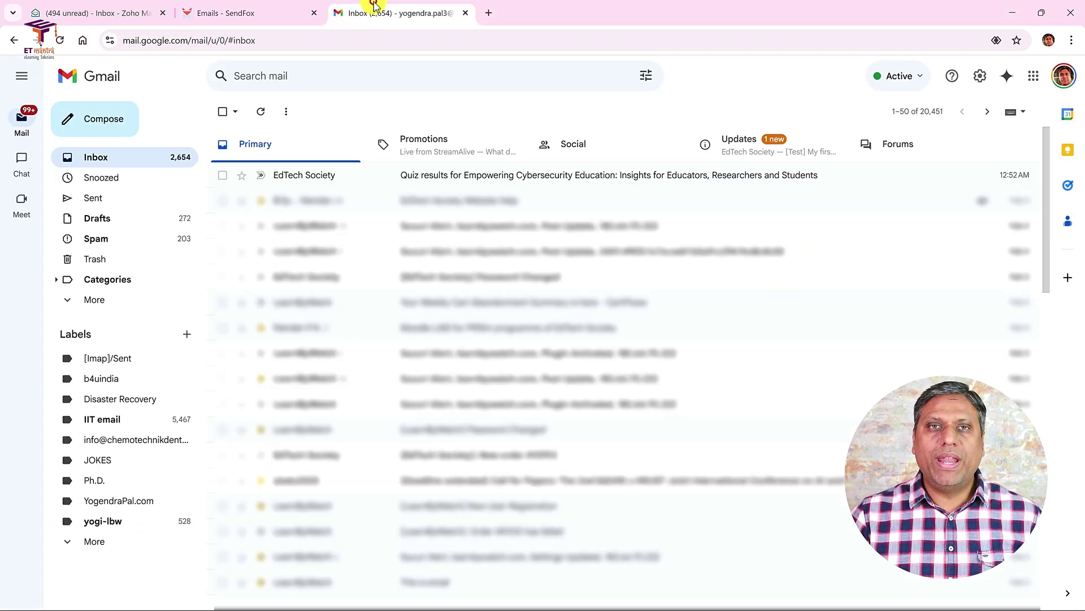
pyautogui.click(753, 141)
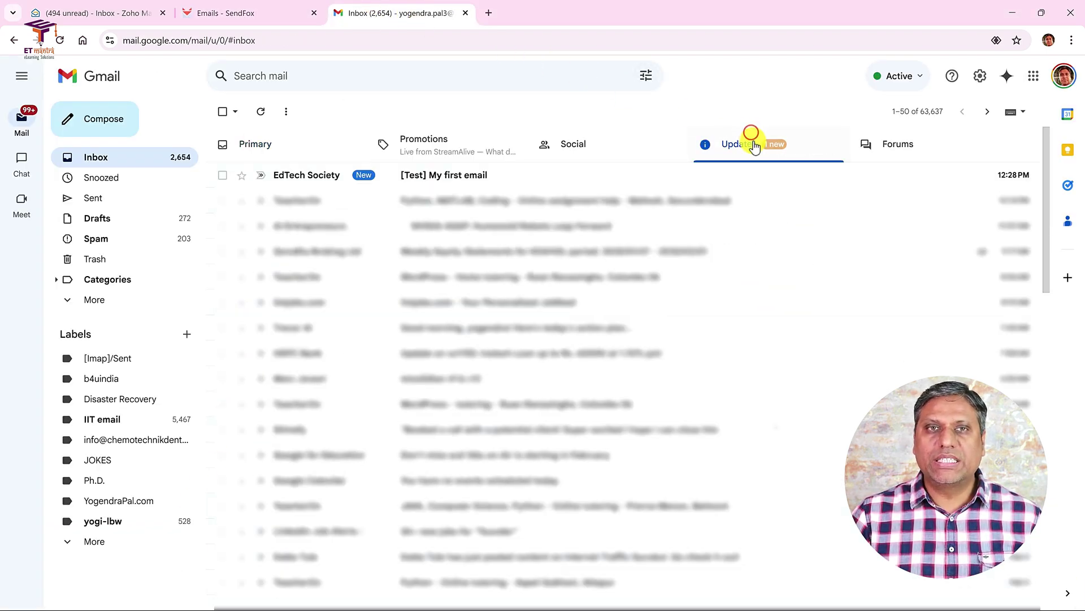
pyautogui.click(417, 176)
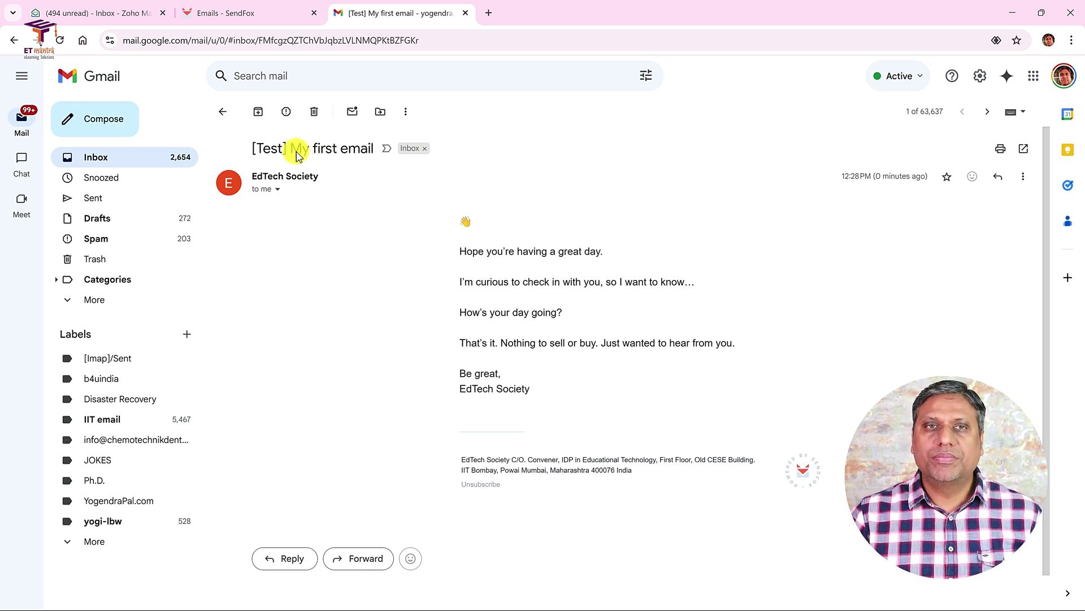
pyautogui.moveTo(290, 151); pyautogui.dragTo(353, 152)
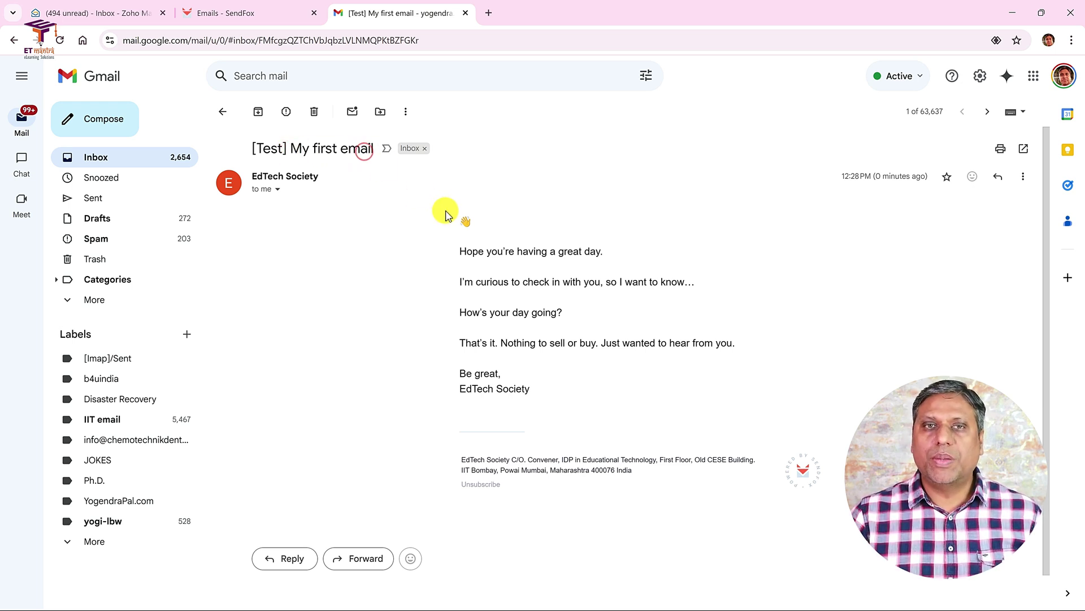
pyautogui.moveTo(444, 211); pyautogui.dragTo(526, 324)
pyautogui.click(571, 406)
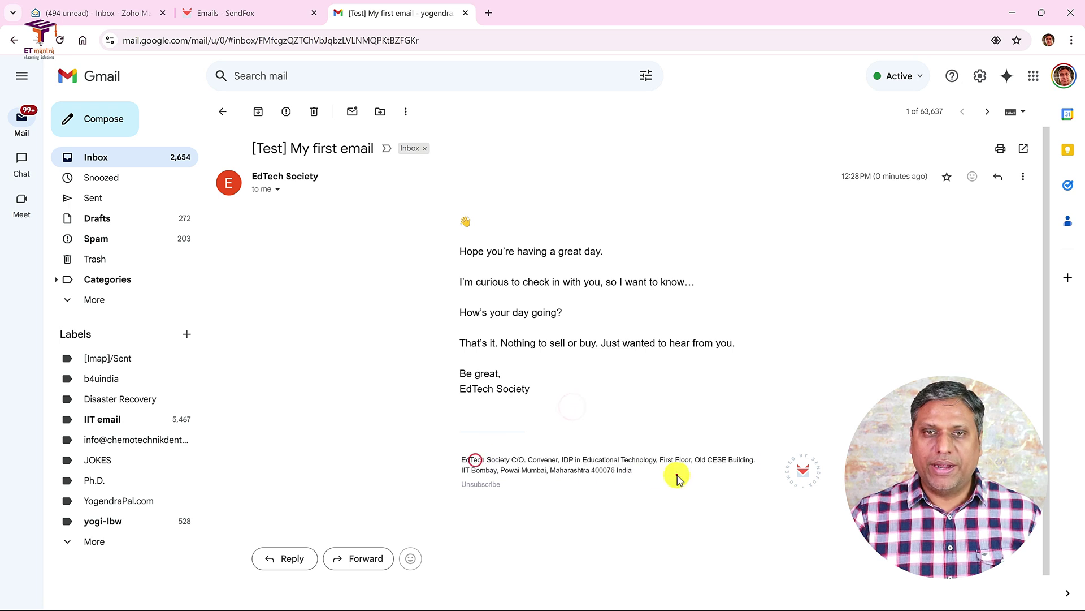